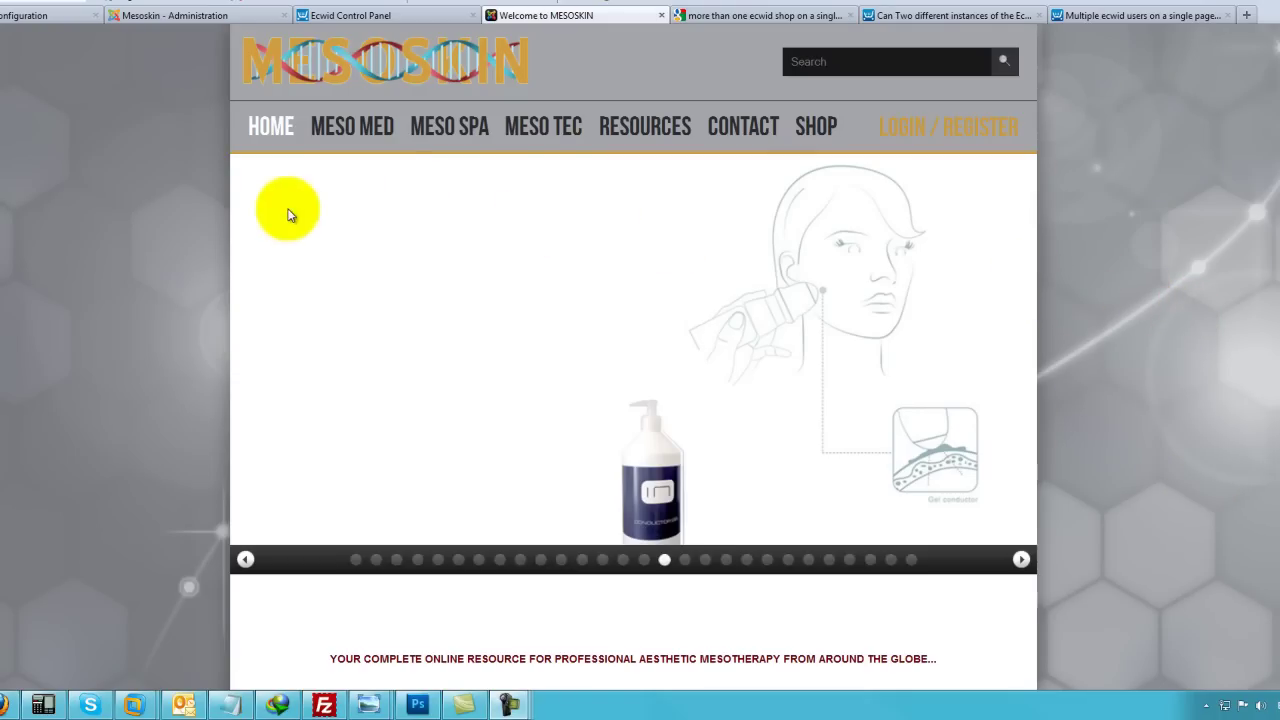
Step: From LOGIN / REGISTER, open the Mesoskin 'Create an account' form and scroll through its fields
mouse_move(648, 140)
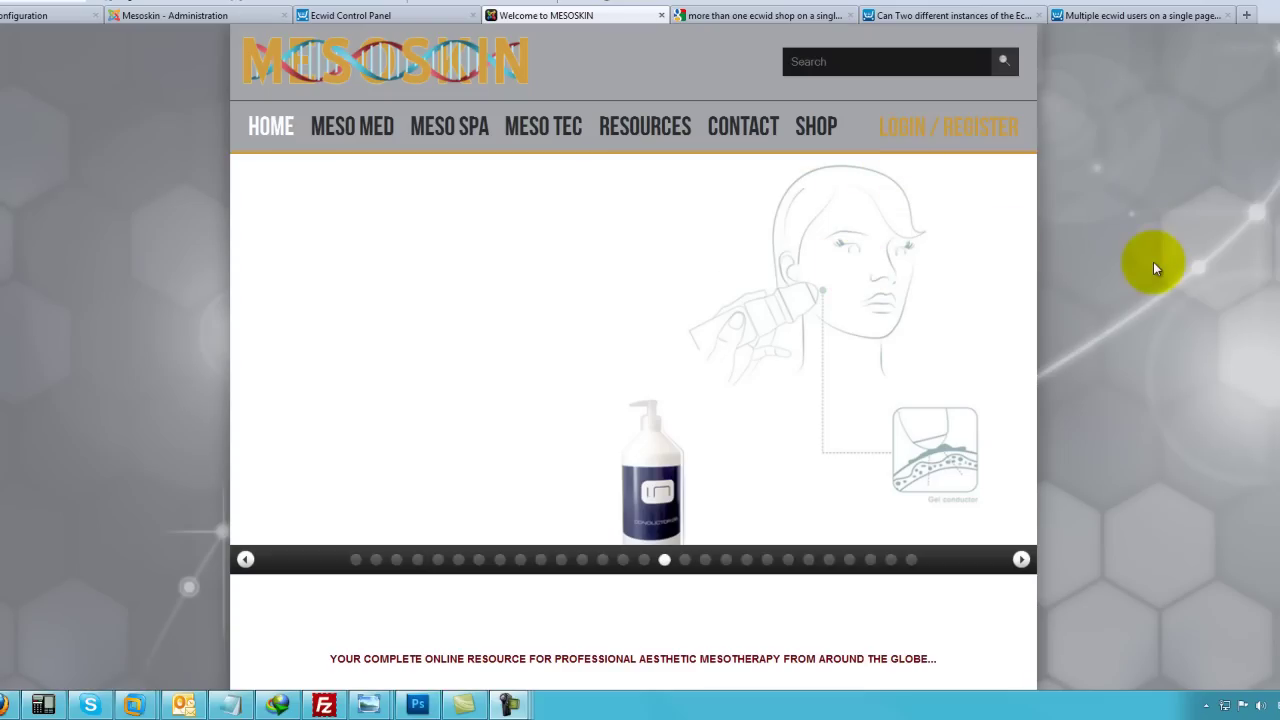
left_click(948, 140)
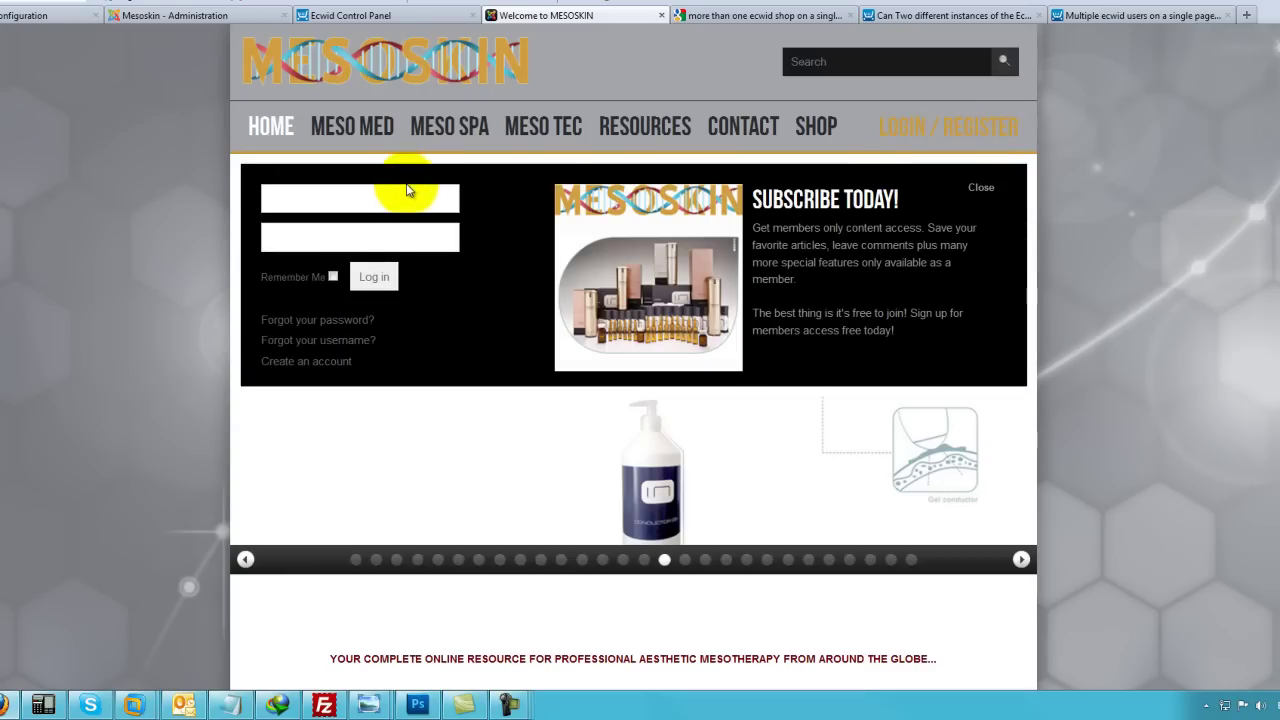
left_click(299, 362)
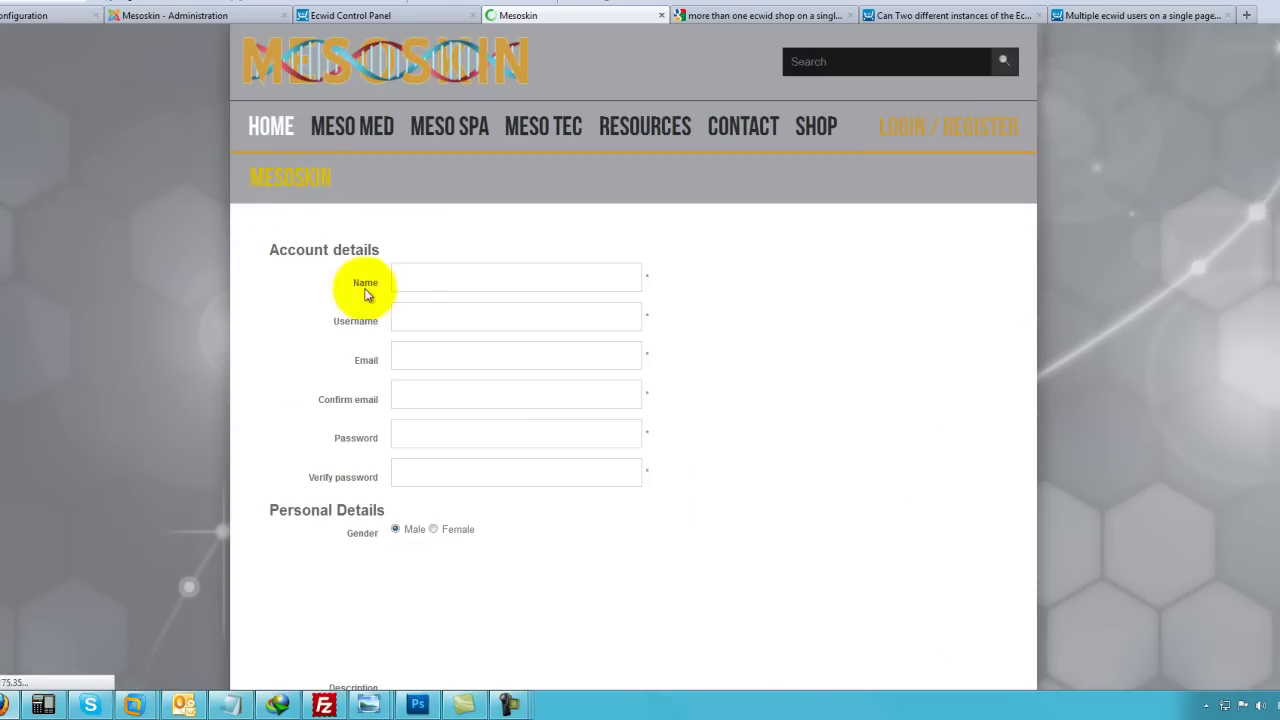
scroll(424, 476, "down", 4)
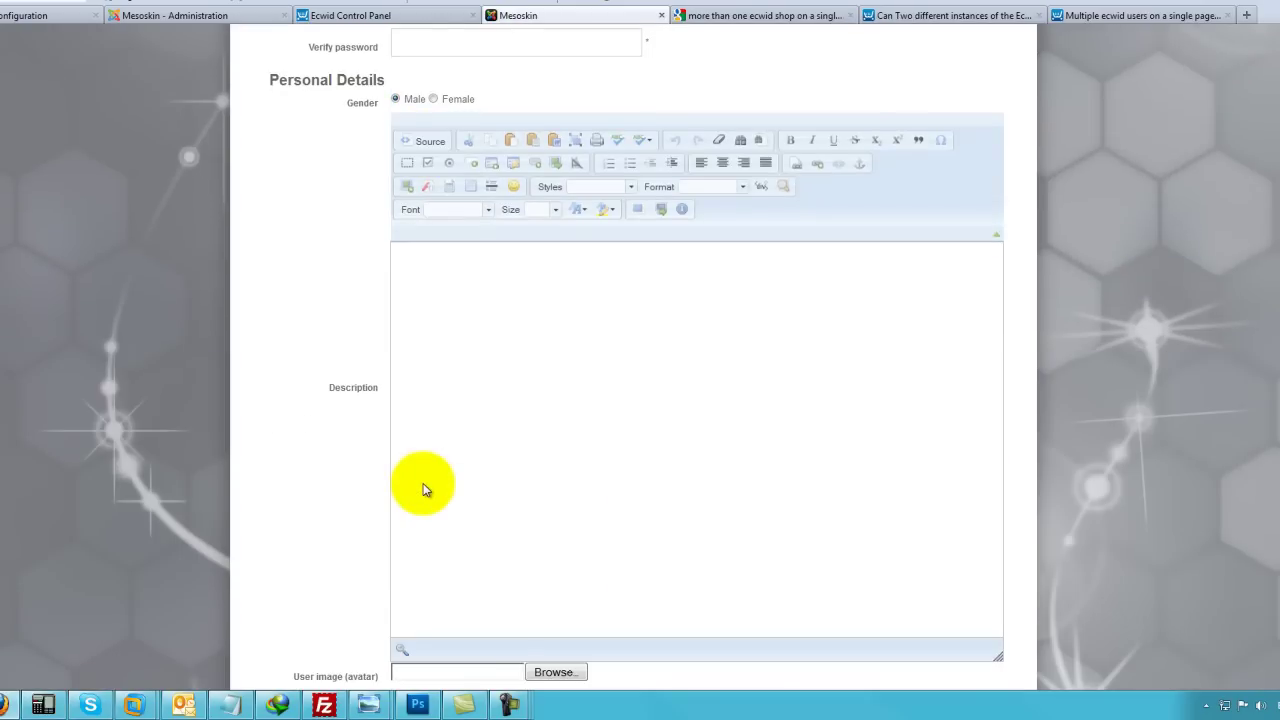
scroll(423, 484, "up", 4)
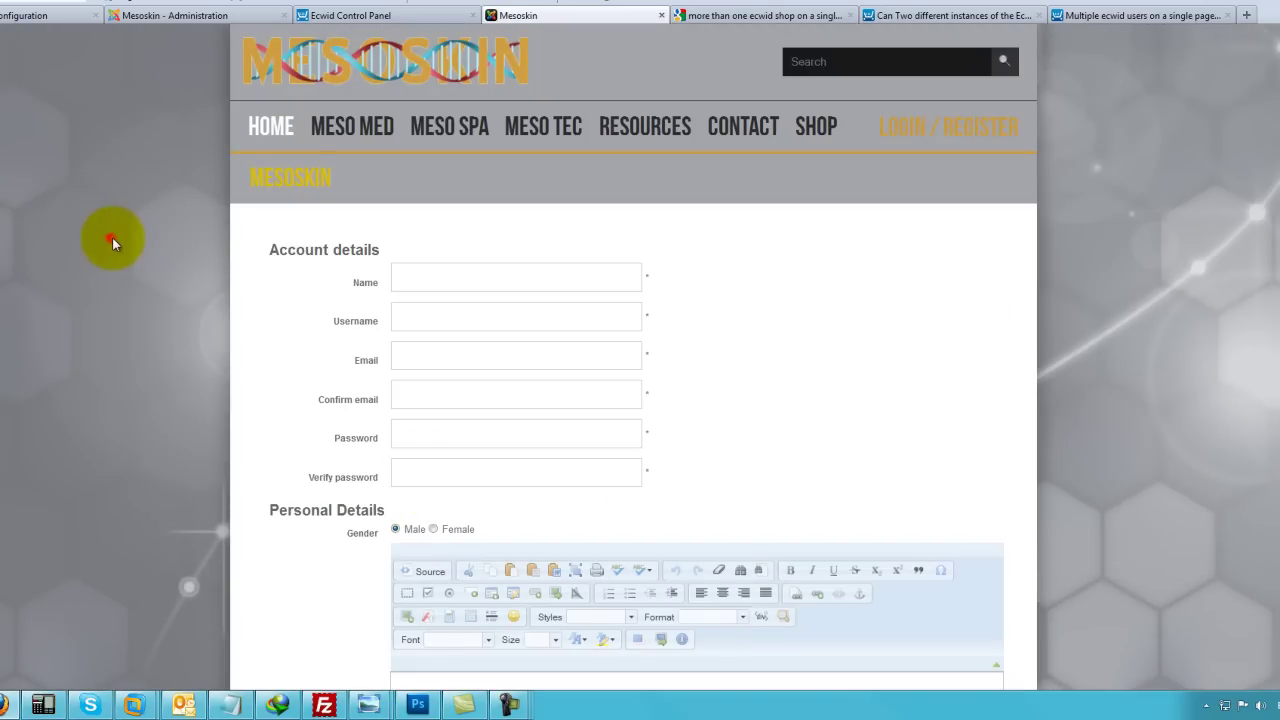
scroll(343, 600, "down", 8)
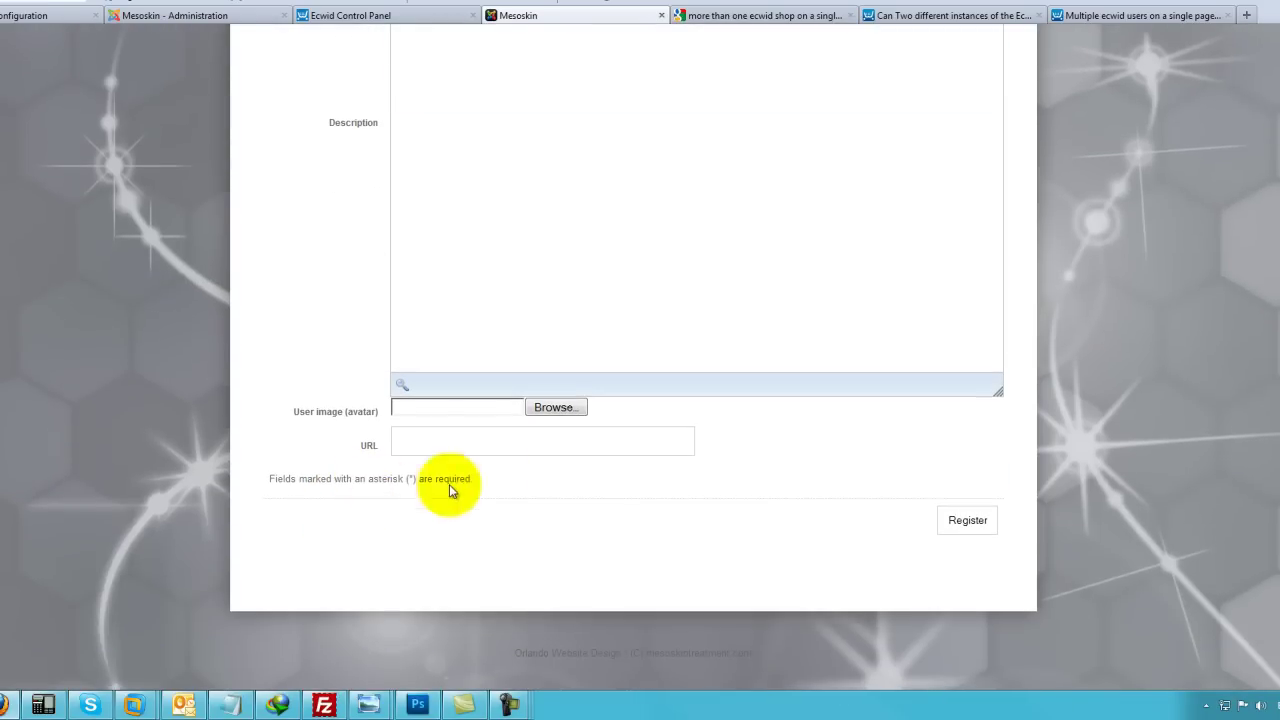
scroll(492, 480, "up", 10)
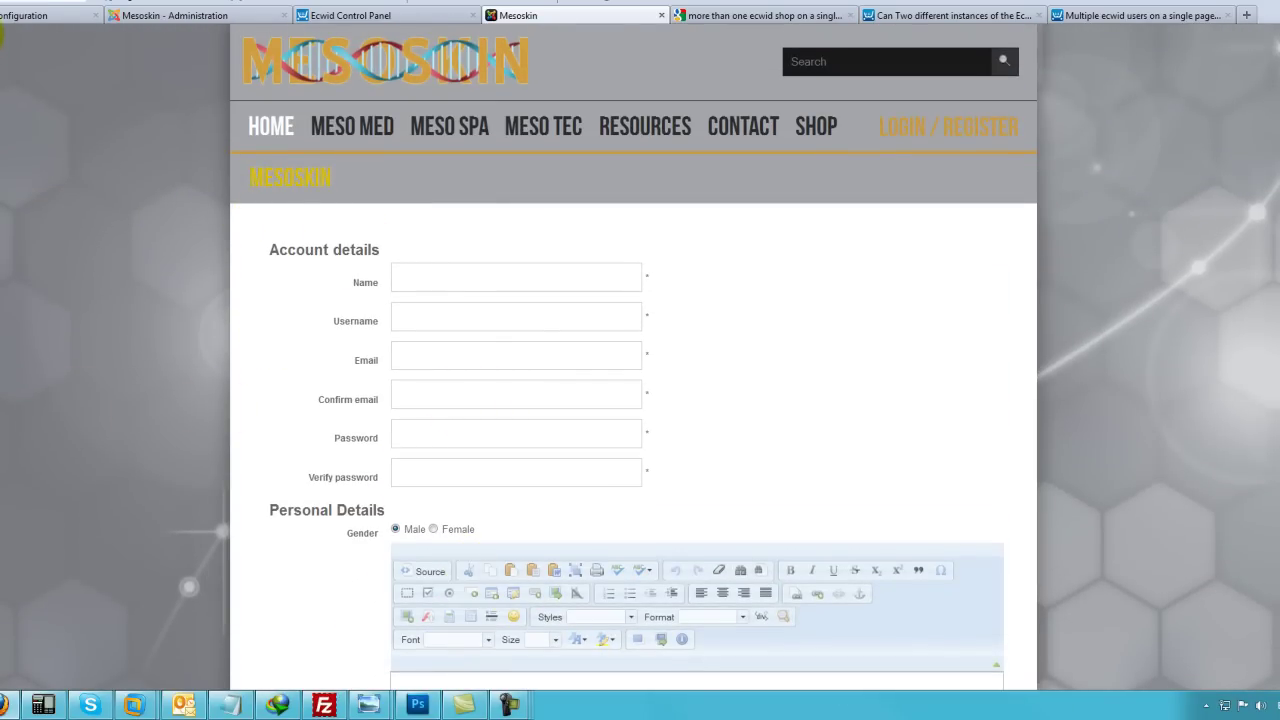
Step: Go to the Mesoskin administration tab and open Users > User Manager
left_click(40, 15)
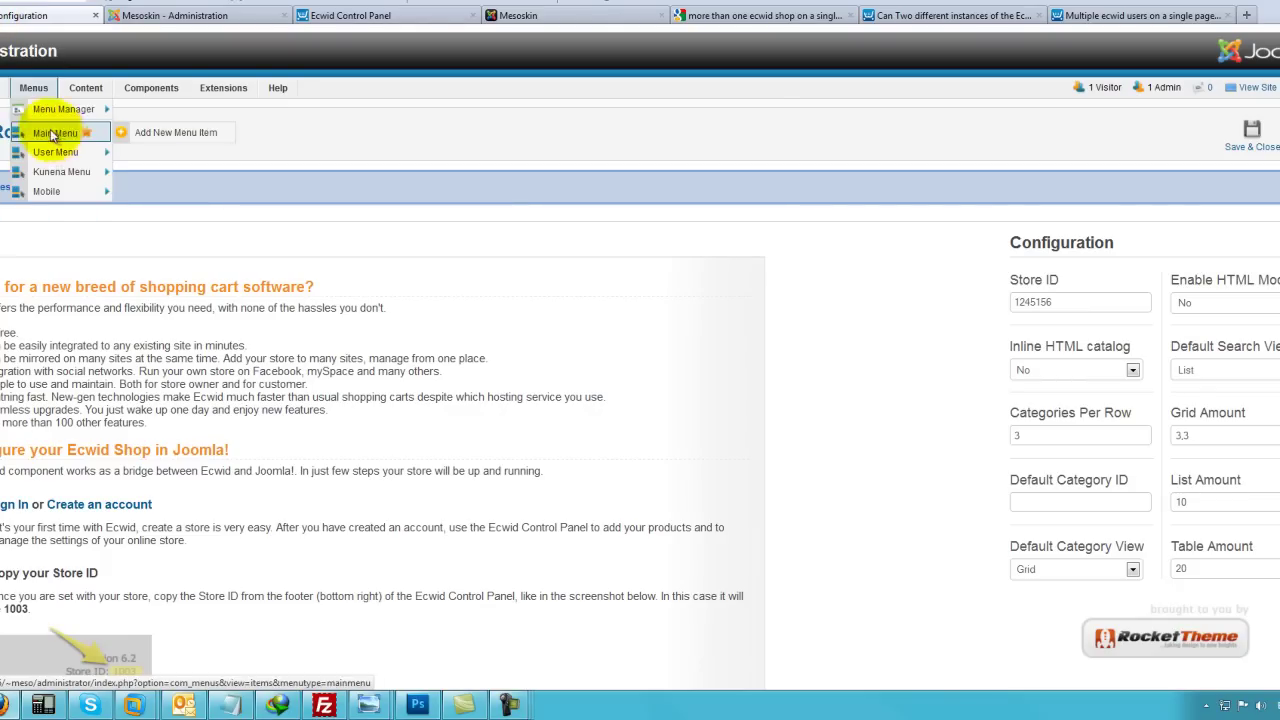
left_click(160, 16)
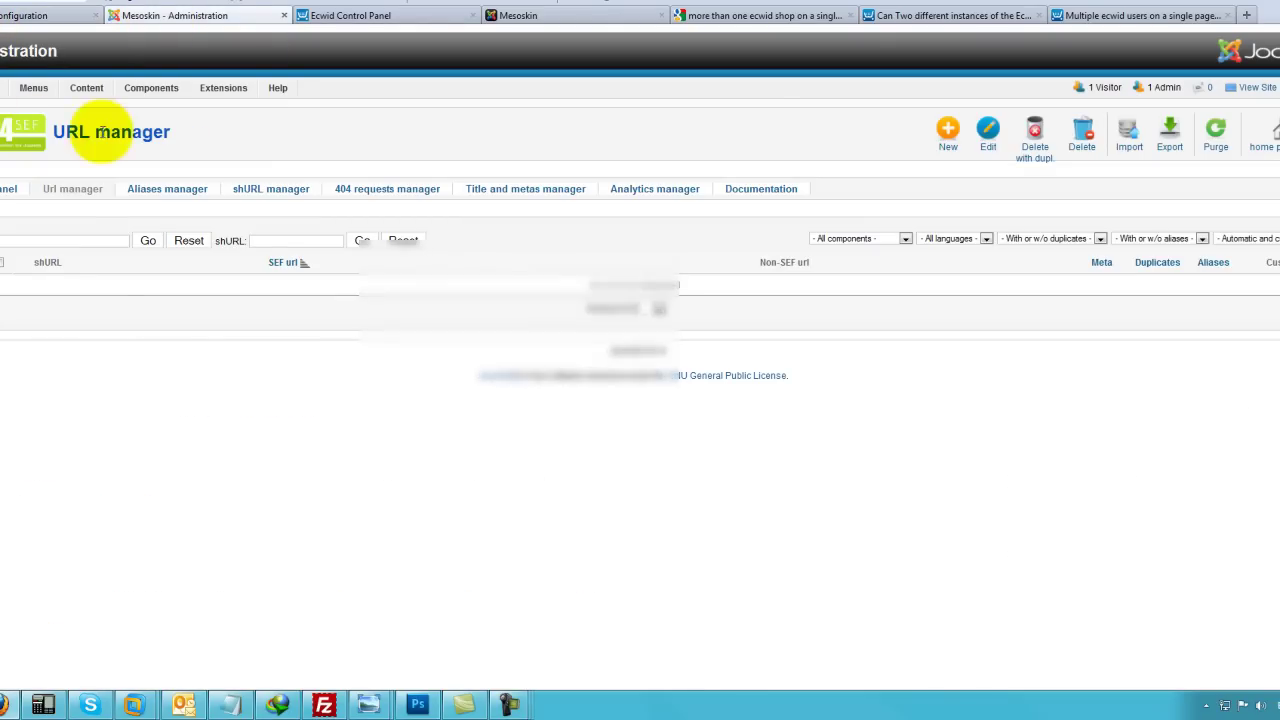
mouse_move(5, 92)
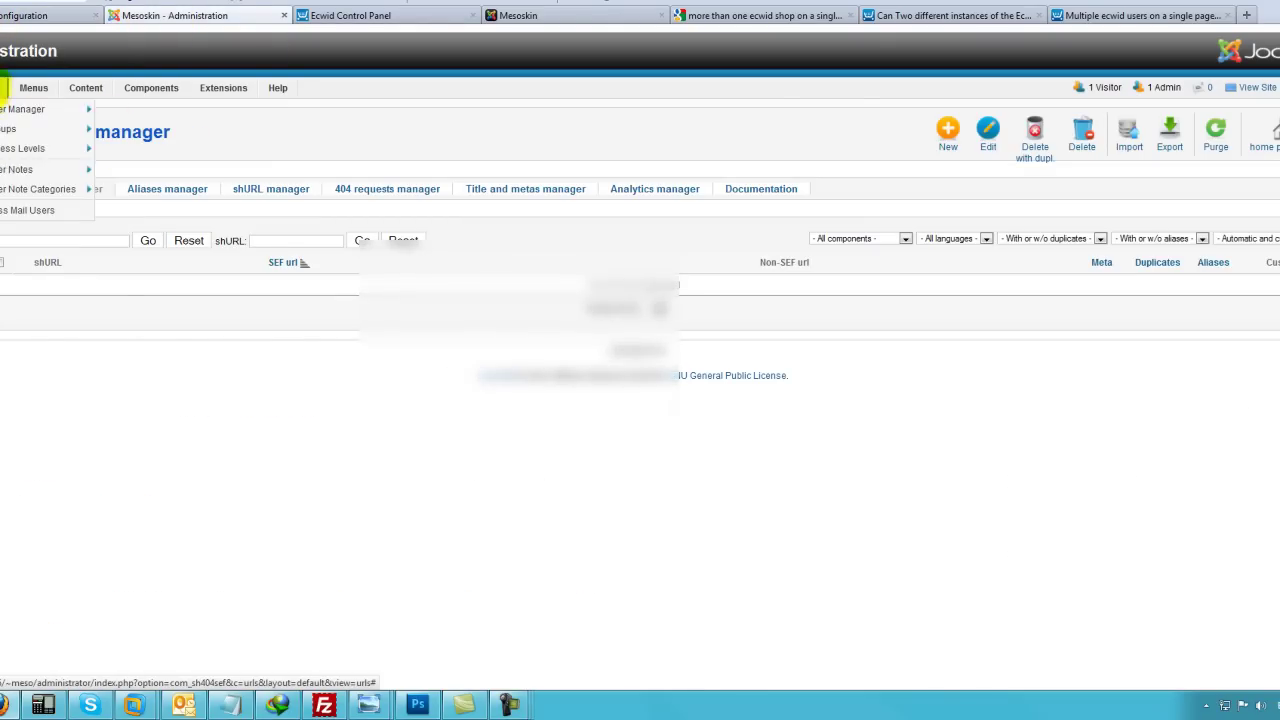
left_click(68, 111)
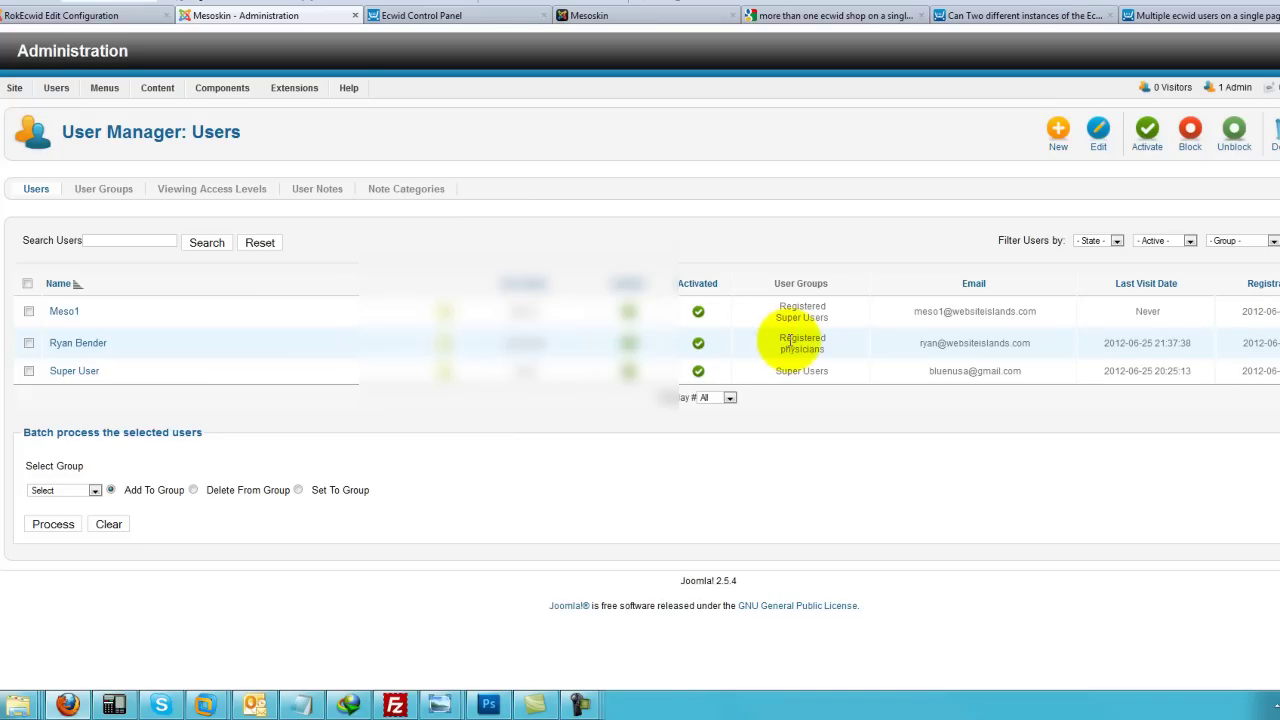
Step: Edit the physician user's account and tick the physicians group alongside Registered
left_click(77, 345)
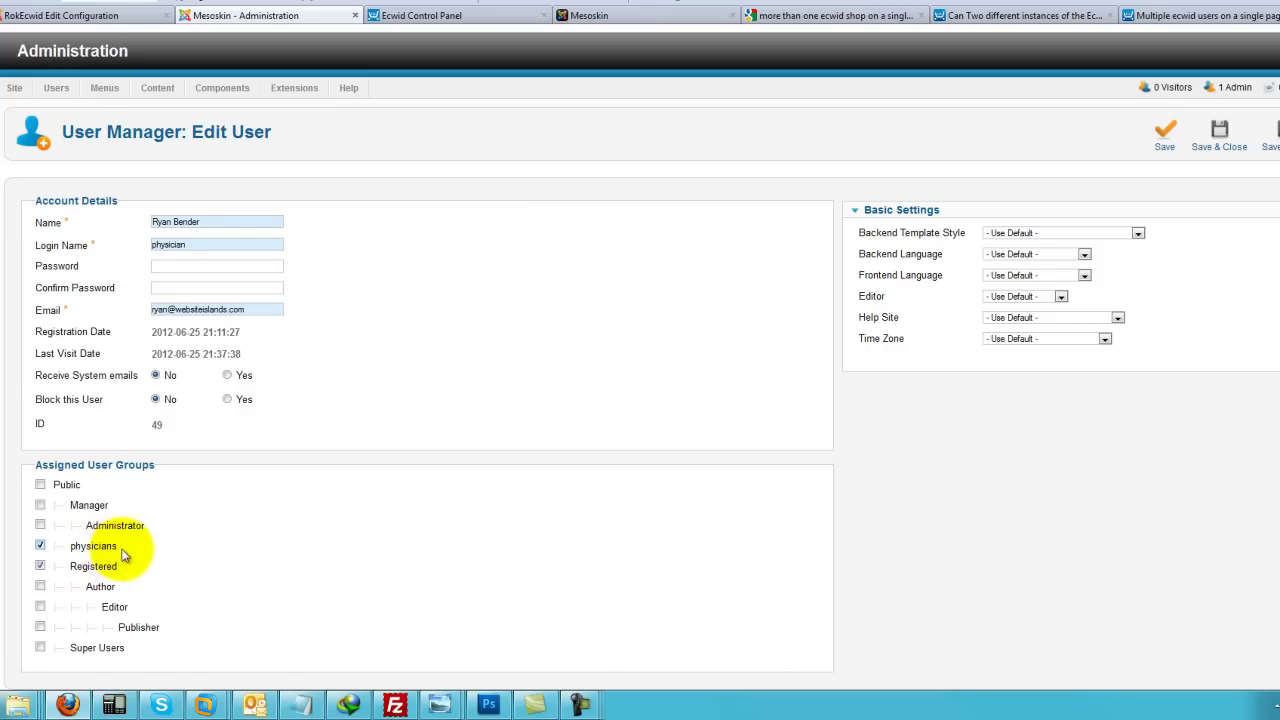
scroll(82, 556, "down", 1)
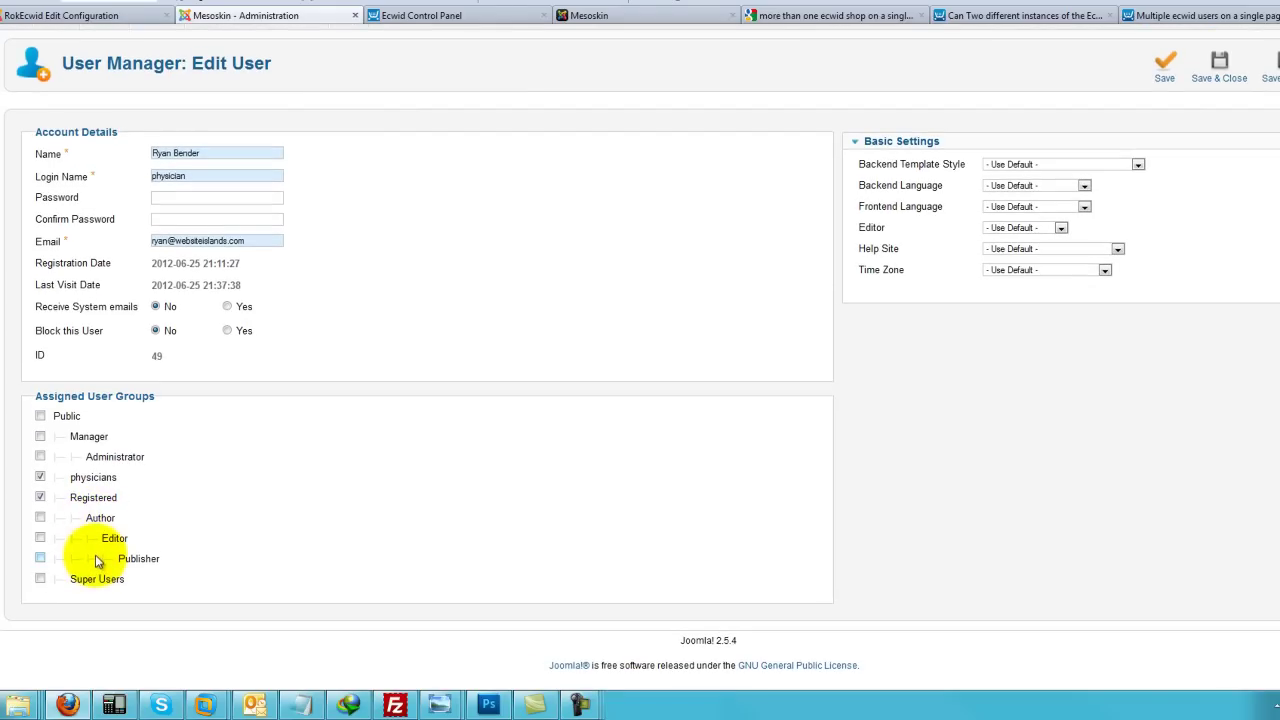
scroll(93, 541, "up", 1)
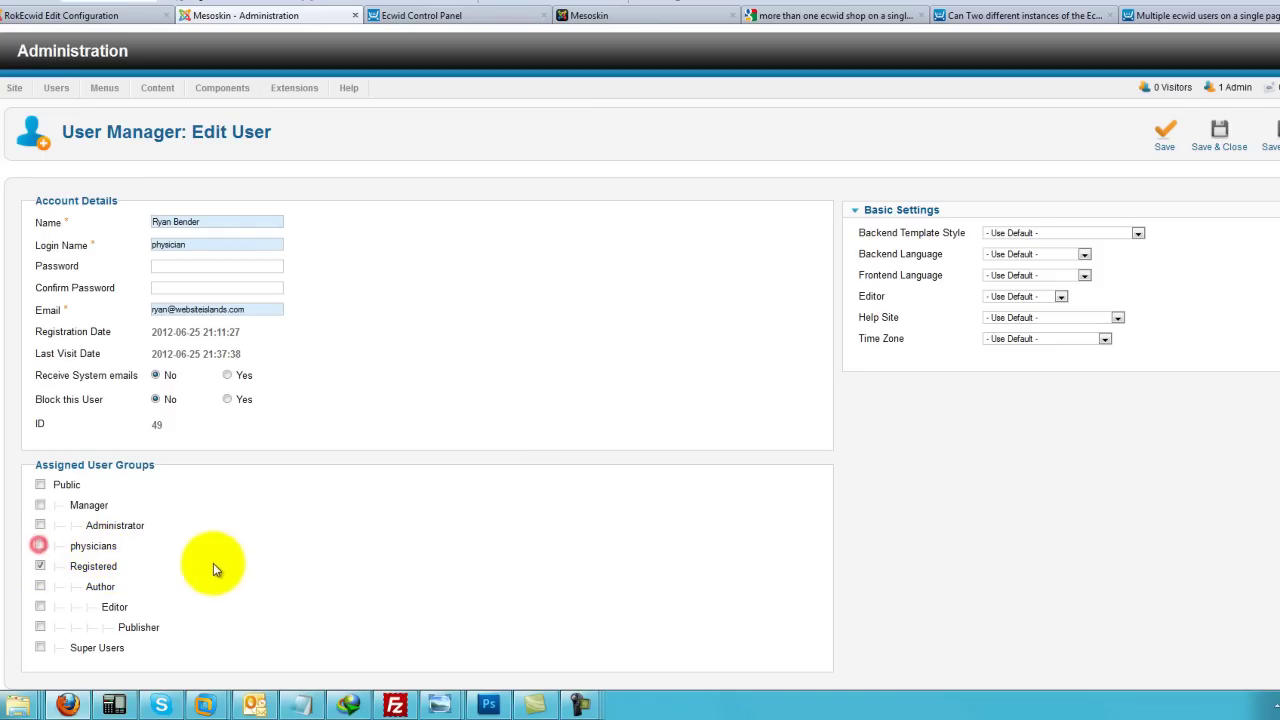
scroll(290, 560, "down", 2)
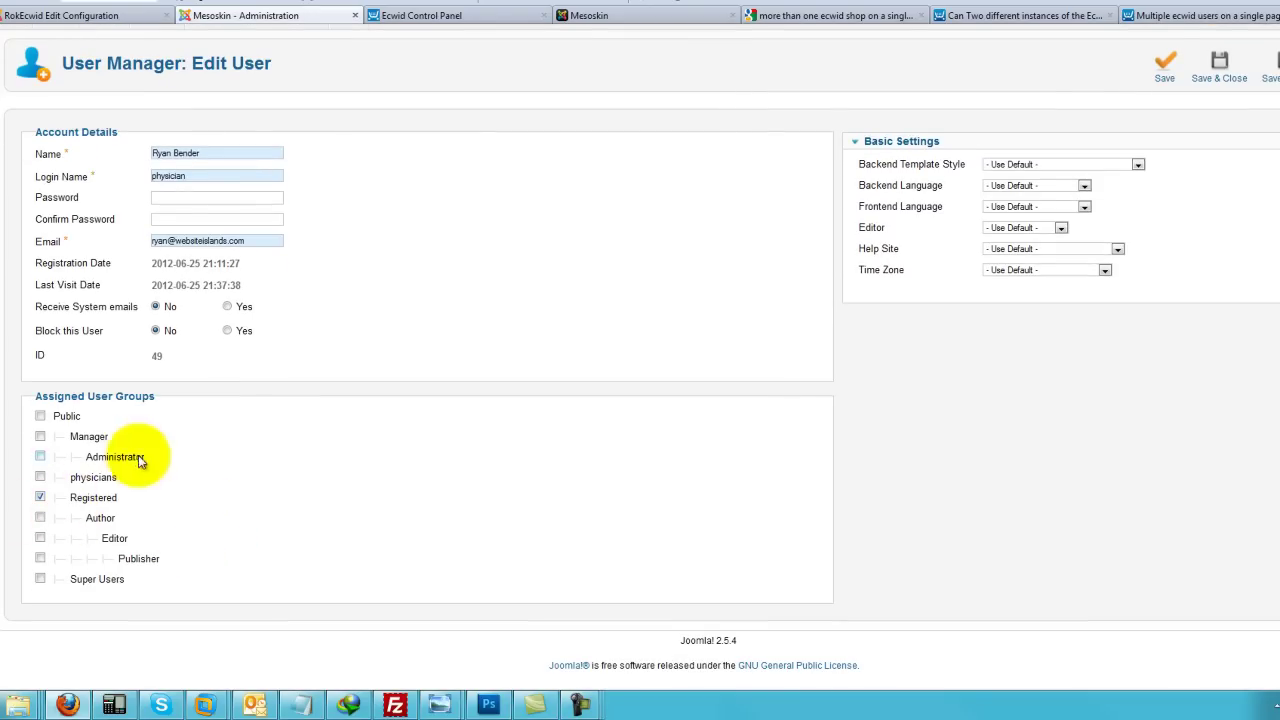
left_click(41, 476)
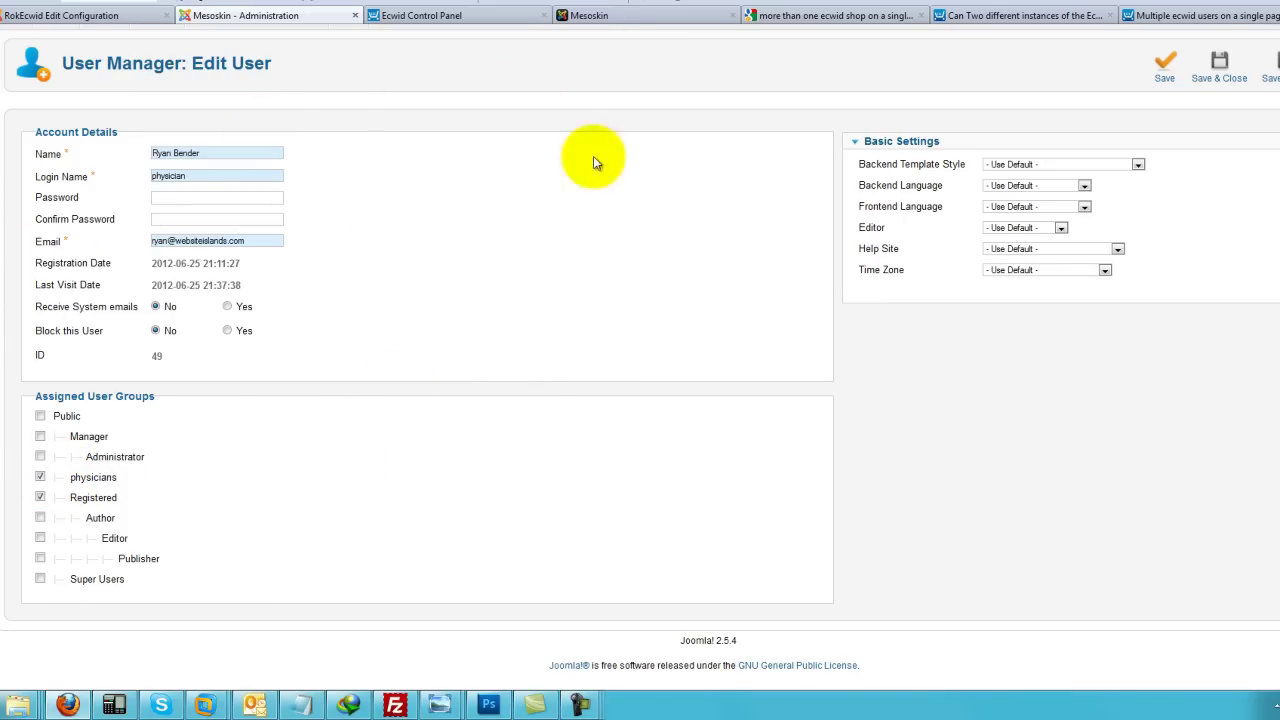
Step: Save and close the physician user's account, then view the User Groups list
left_click(1222, 78)
scroll(447, 446, "up", 1)
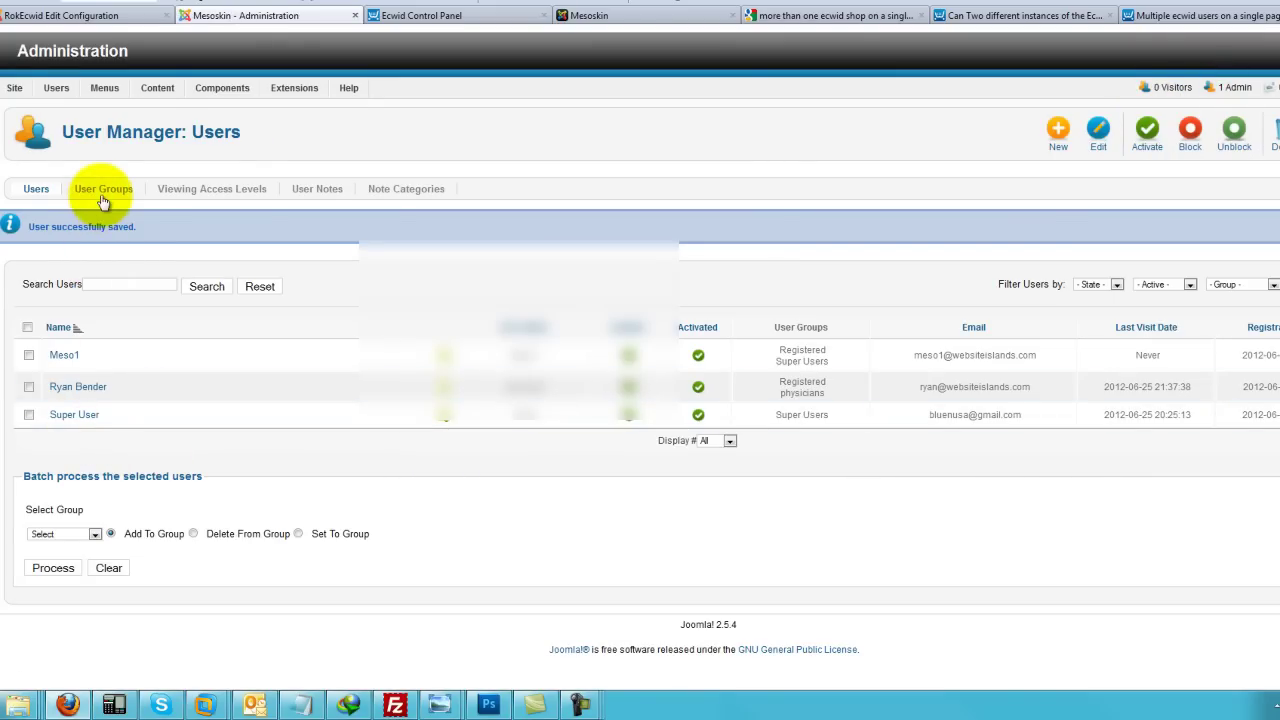
left_click(101, 196)
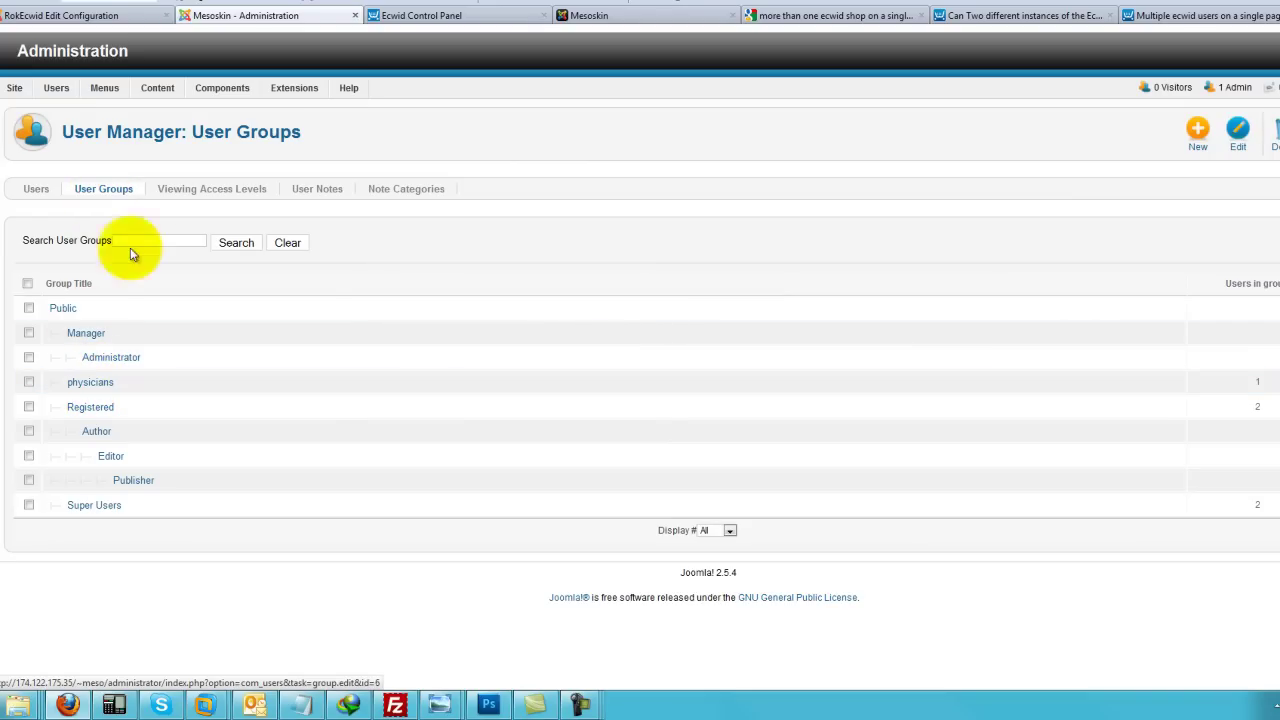
Step: Open the Special viewing access level to confirm it includes physicians, then close it
left_click(195, 199)
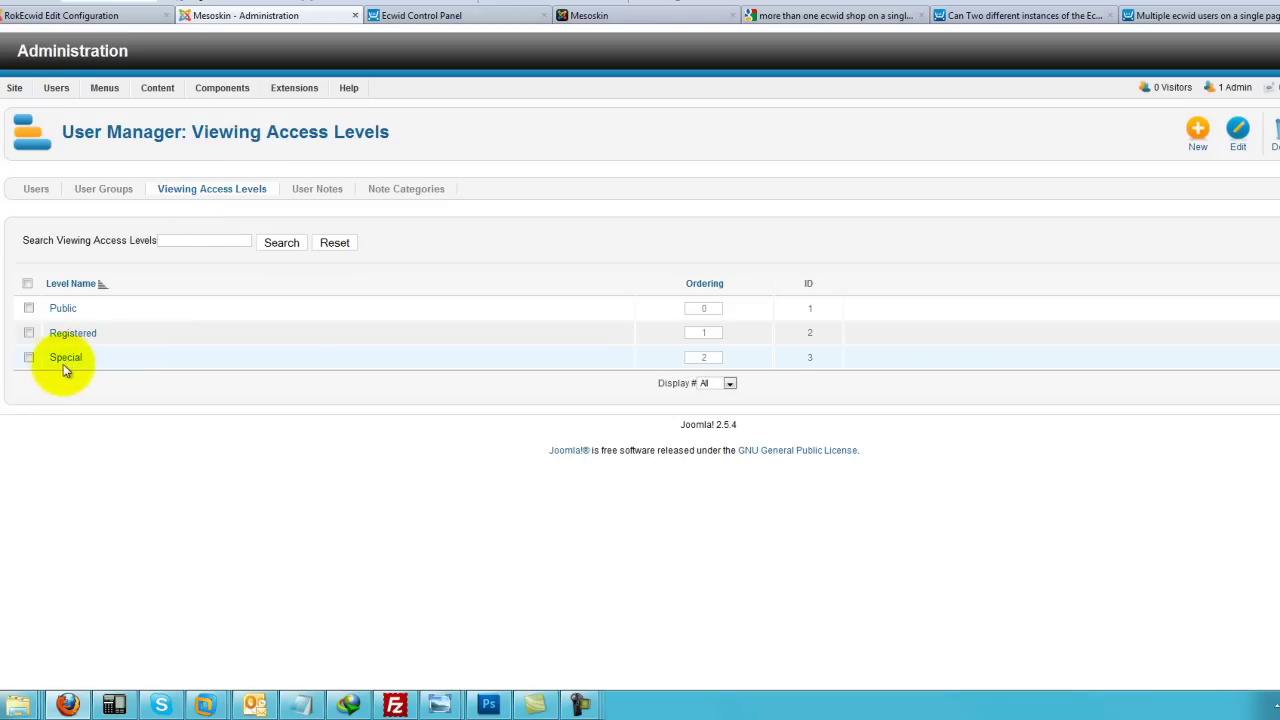
left_click(64, 362)
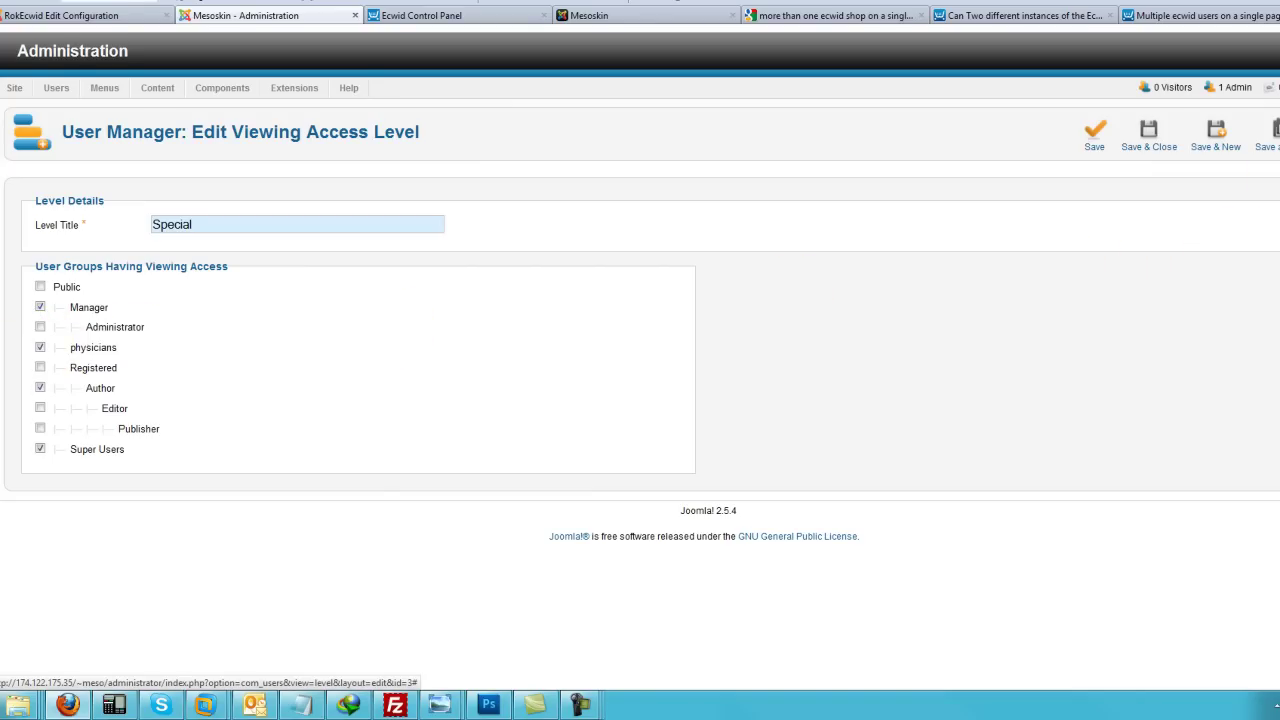
left_click(1278, 135)
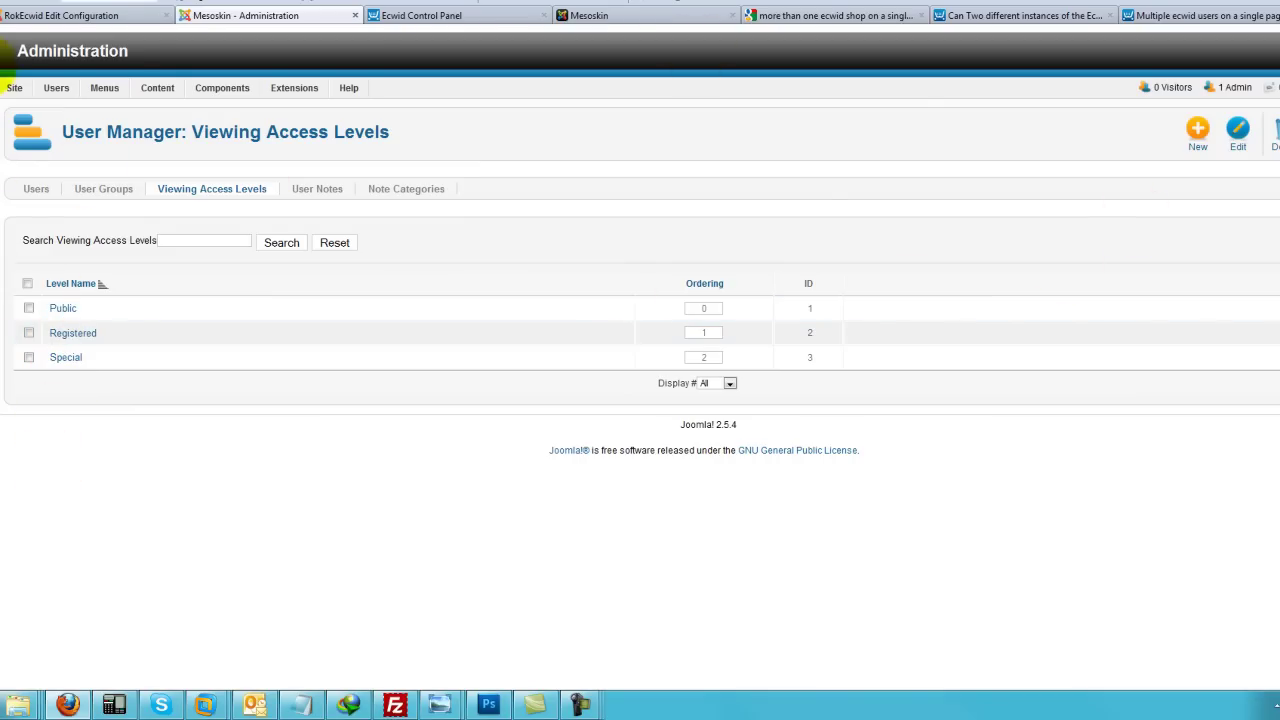
Step: Open the Main Menu's Physicians Shop item, confirm its Special access, and Save & Close it
mouse_move(98, 93)
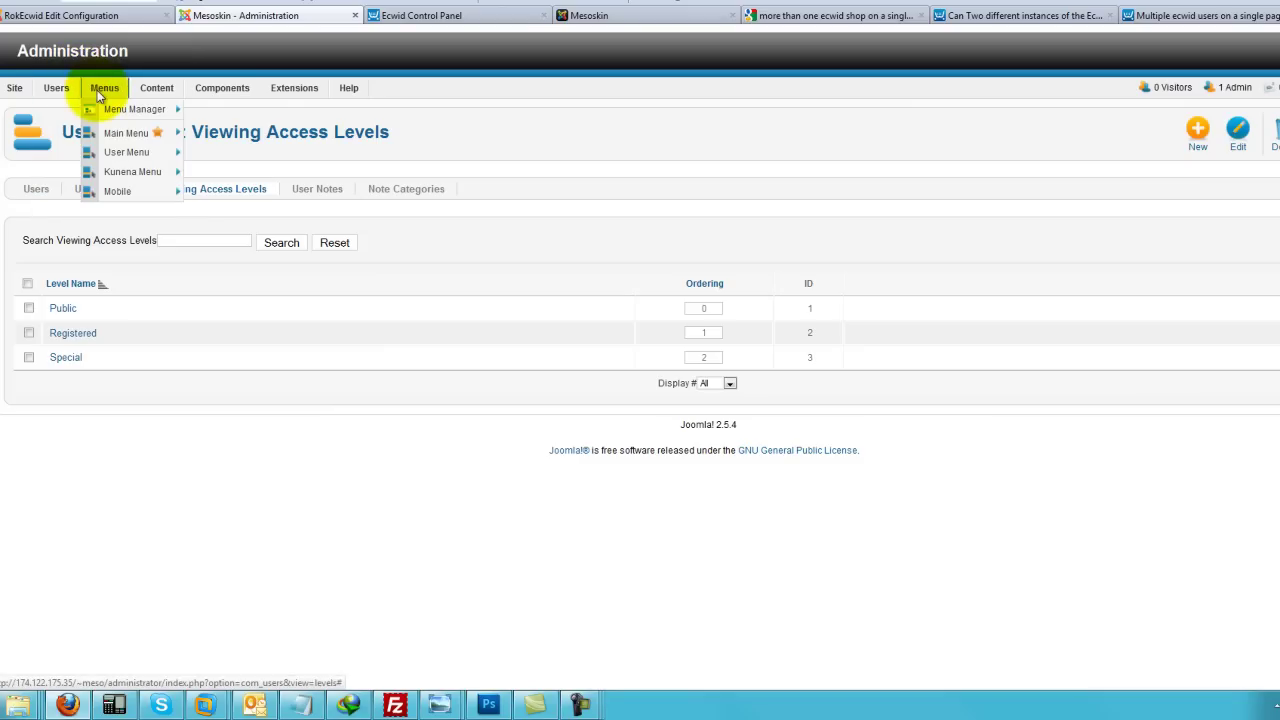
mouse_move(123, 140)
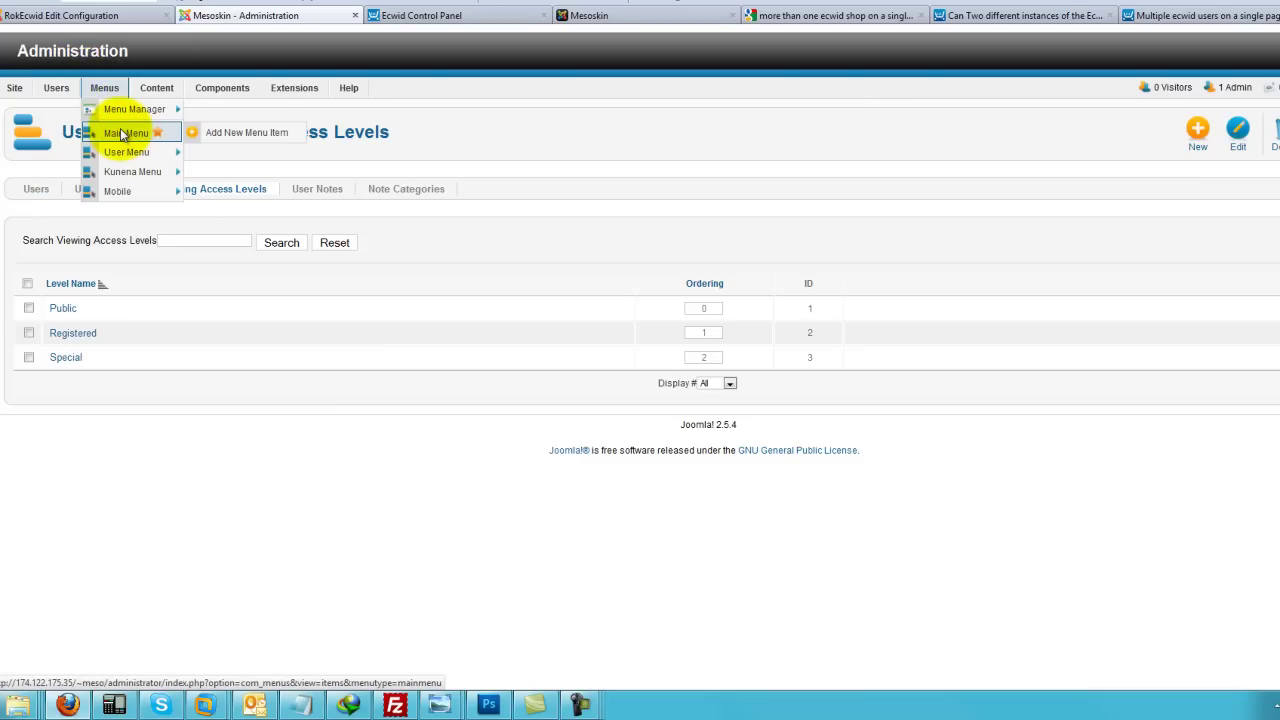
left_click(121, 133)
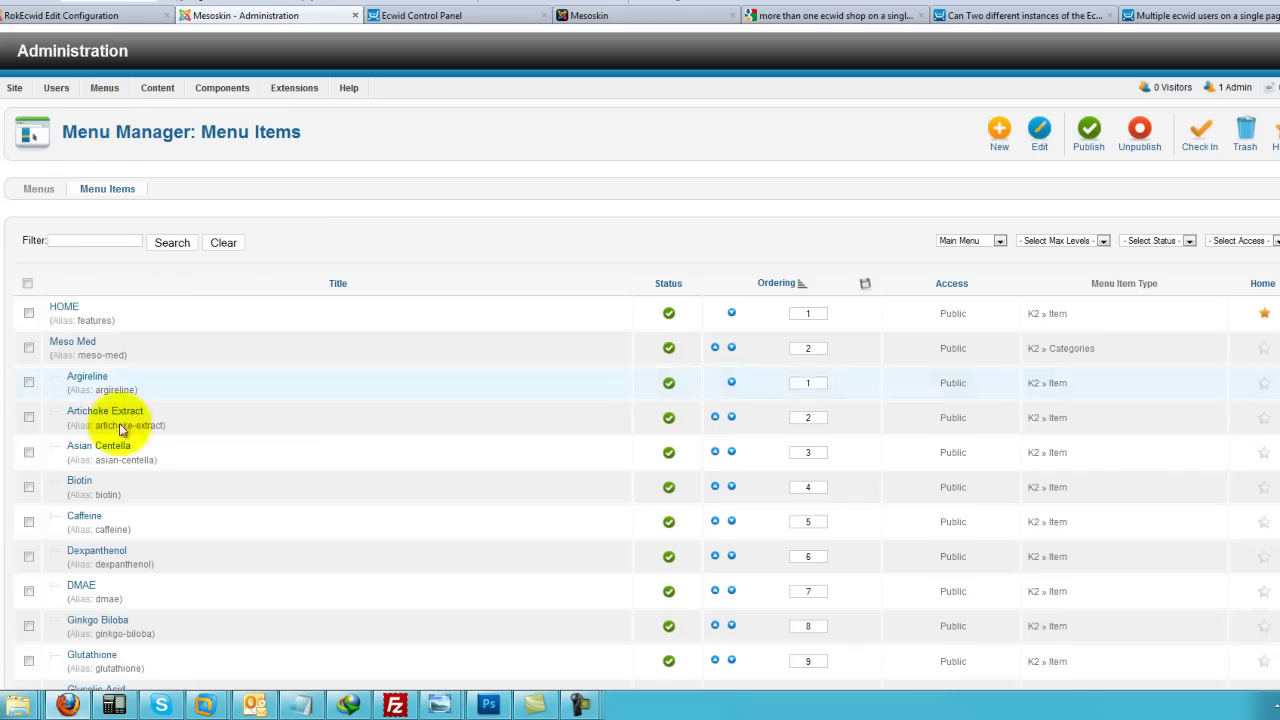
scroll(149, 486, "down", 15)
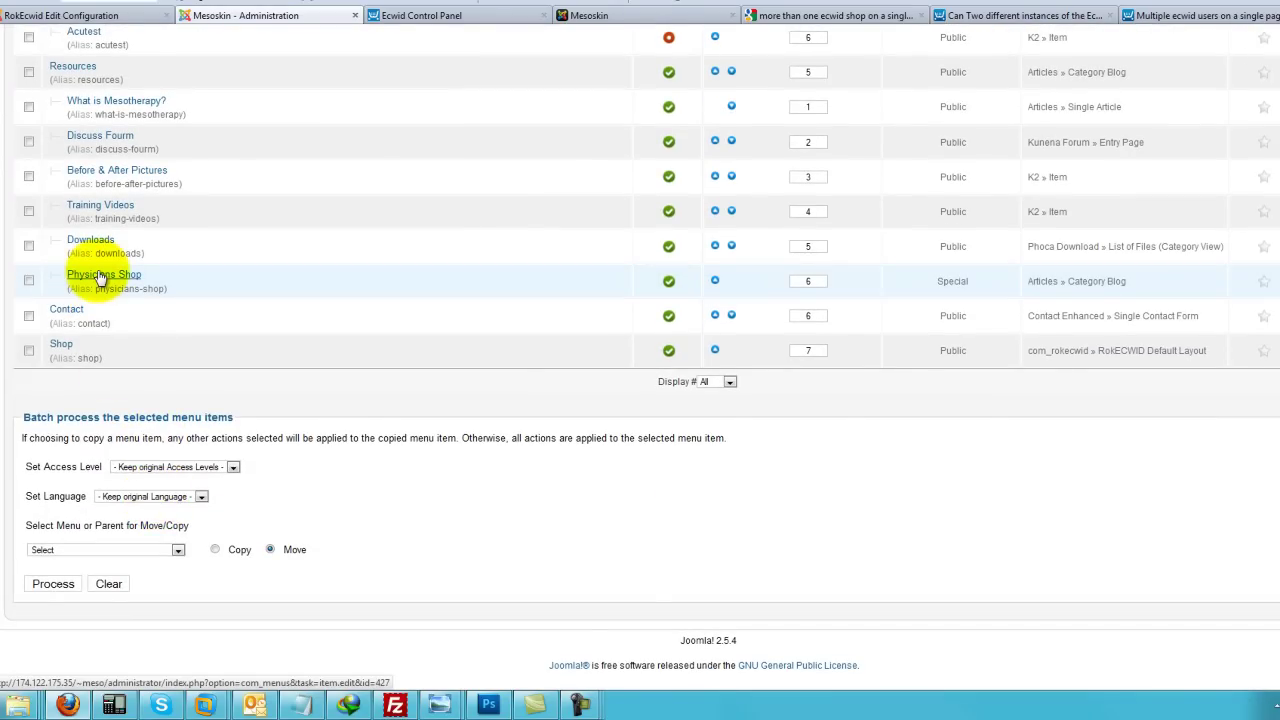
left_click(100, 278)
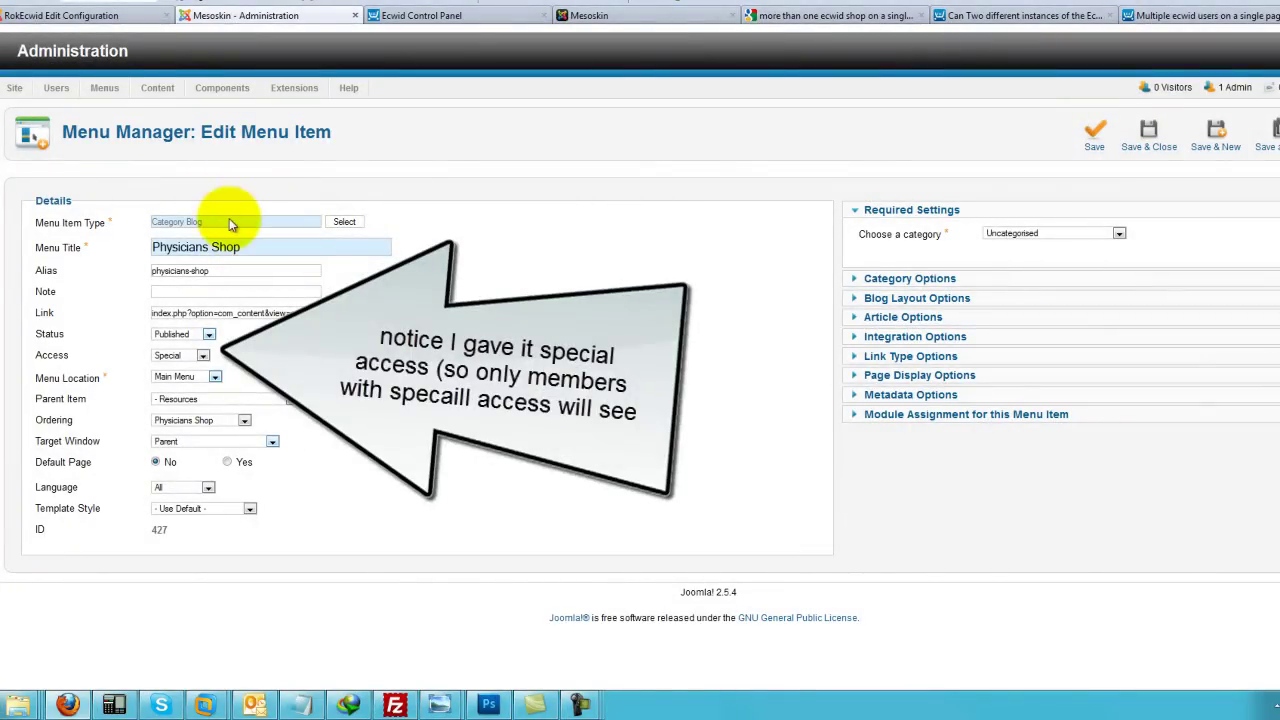
left_click_drag(255, 246, 62, 248)
left_click(183, 215)
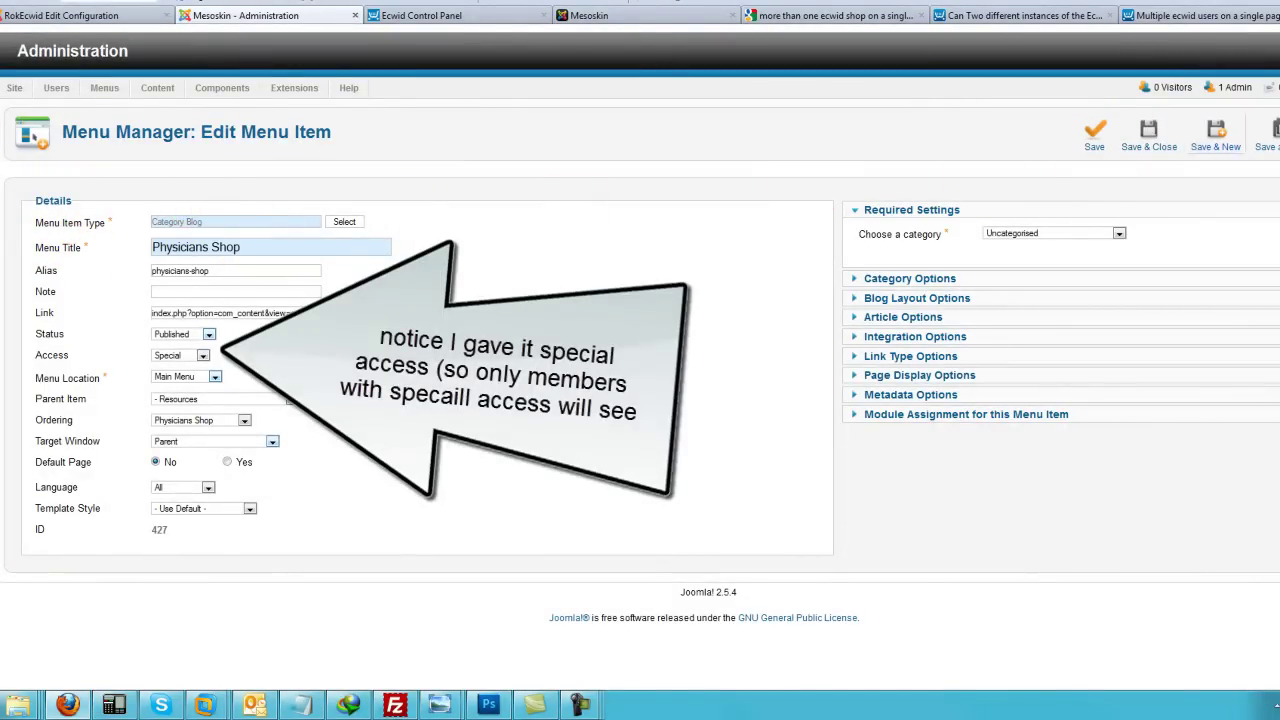
left_click(1148, 135)
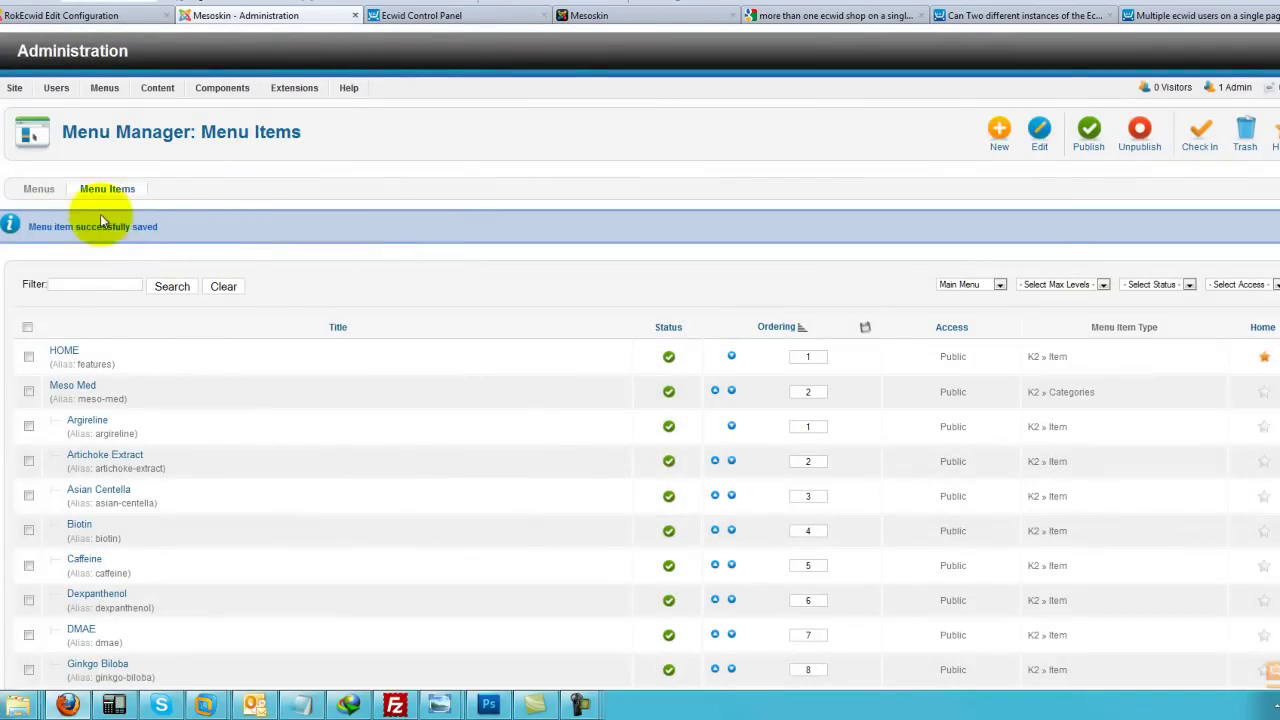
Step: Filter the Module Manager by the user7 position and open the physicians shop module
mouse_move(294, 88)
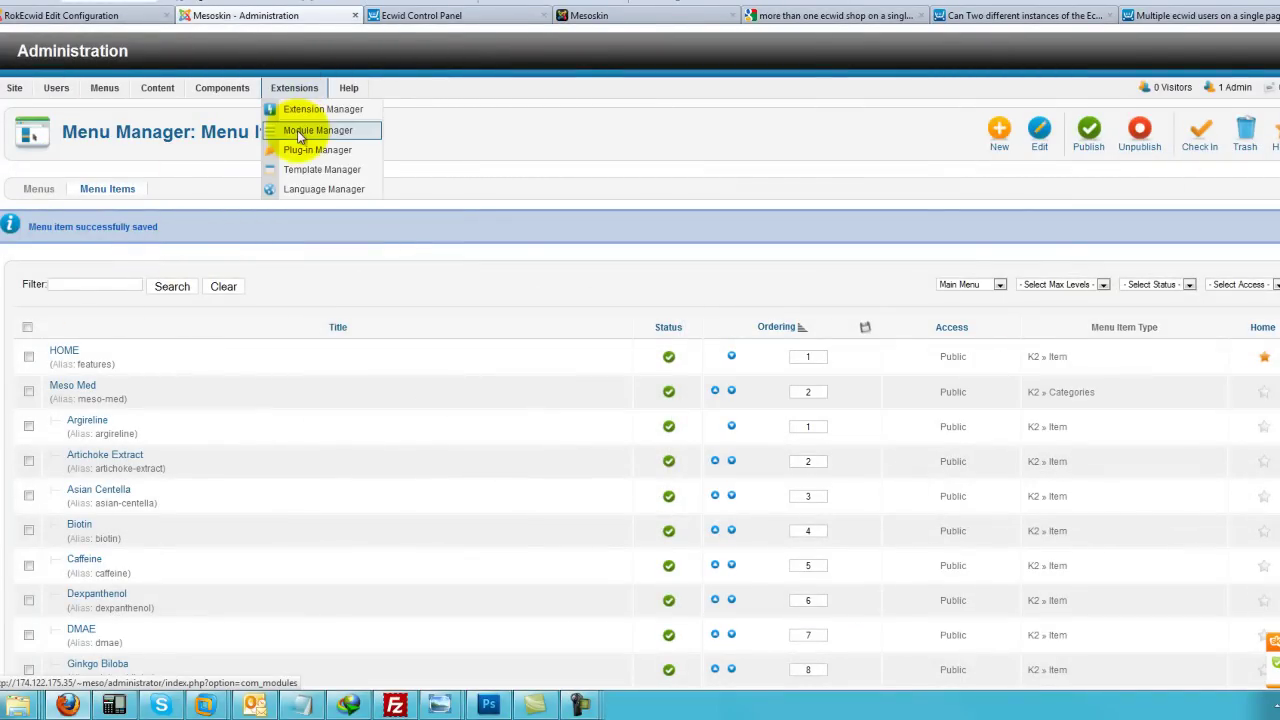
left_click(298, 128)
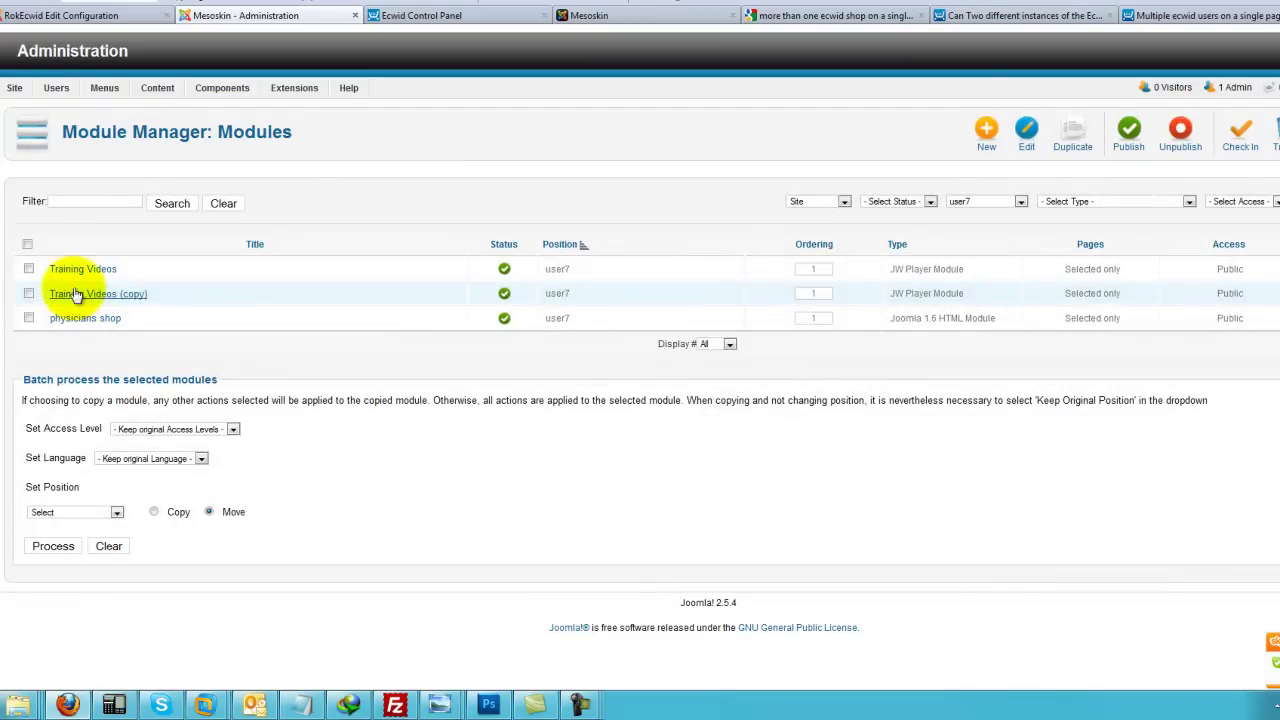
left_click(963, 203)
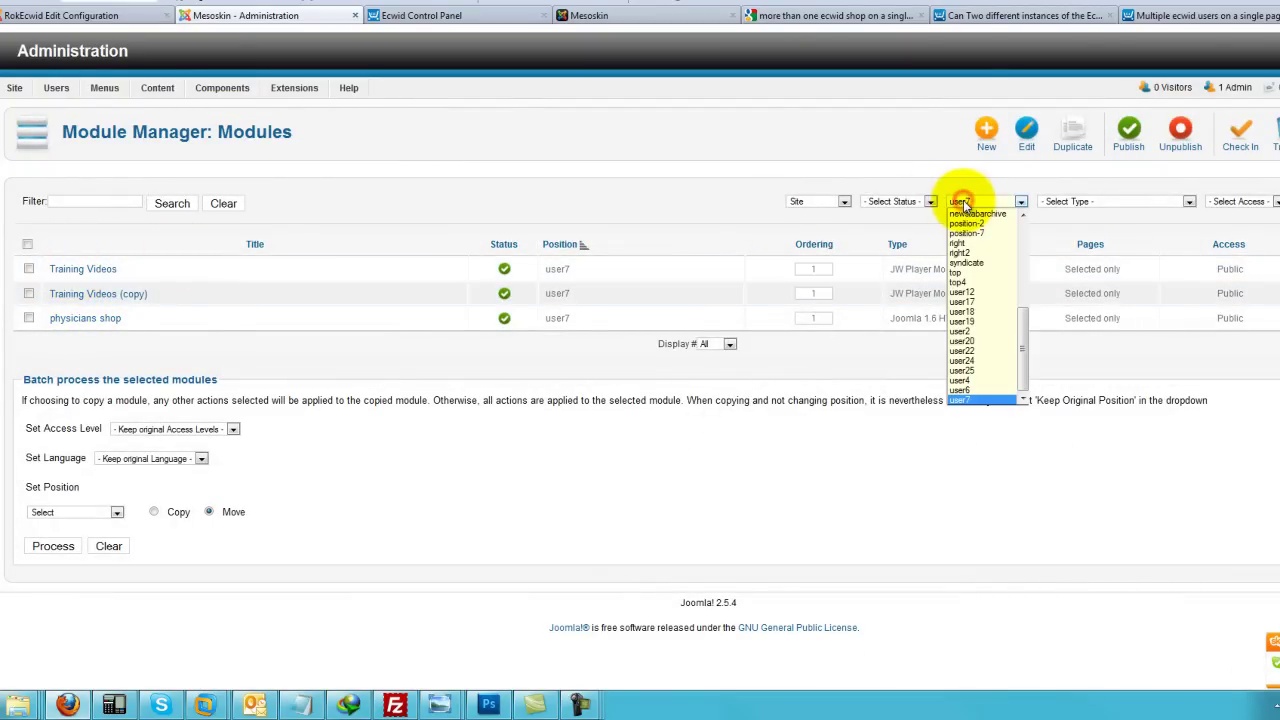
left_click(963, 203)
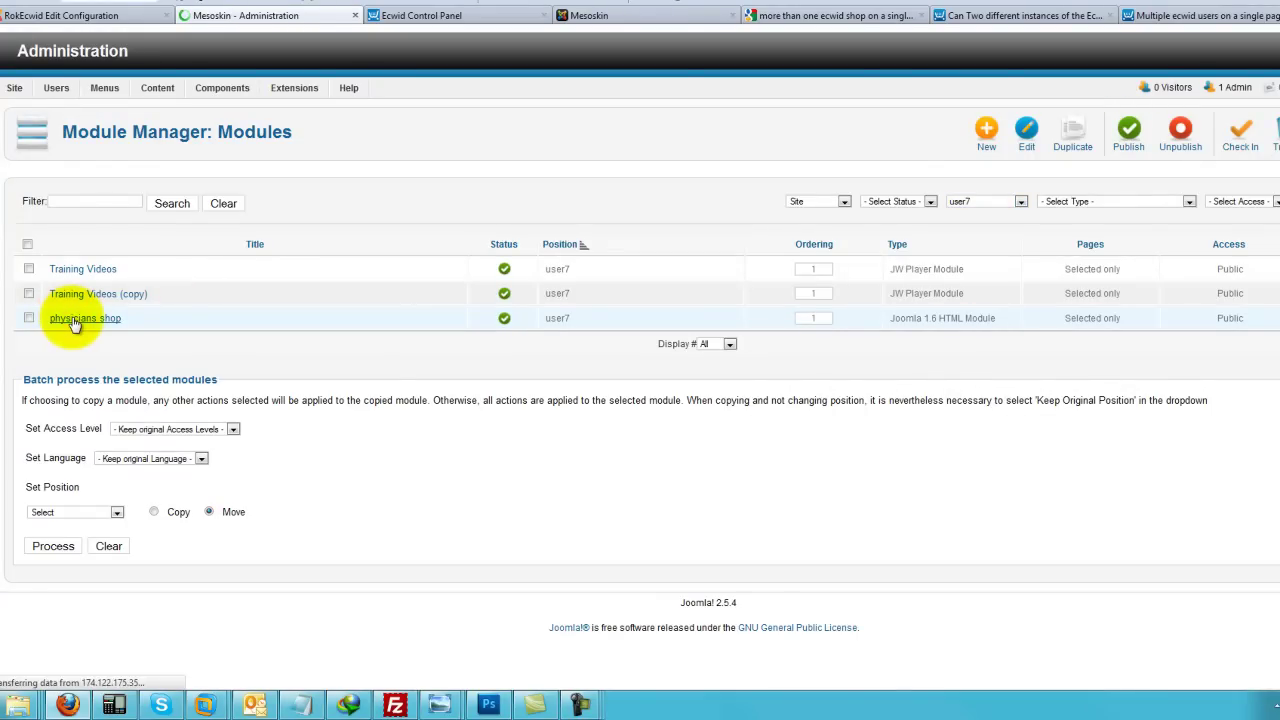
scroll(337, 486, "down", 10)
left_click(429, 511)
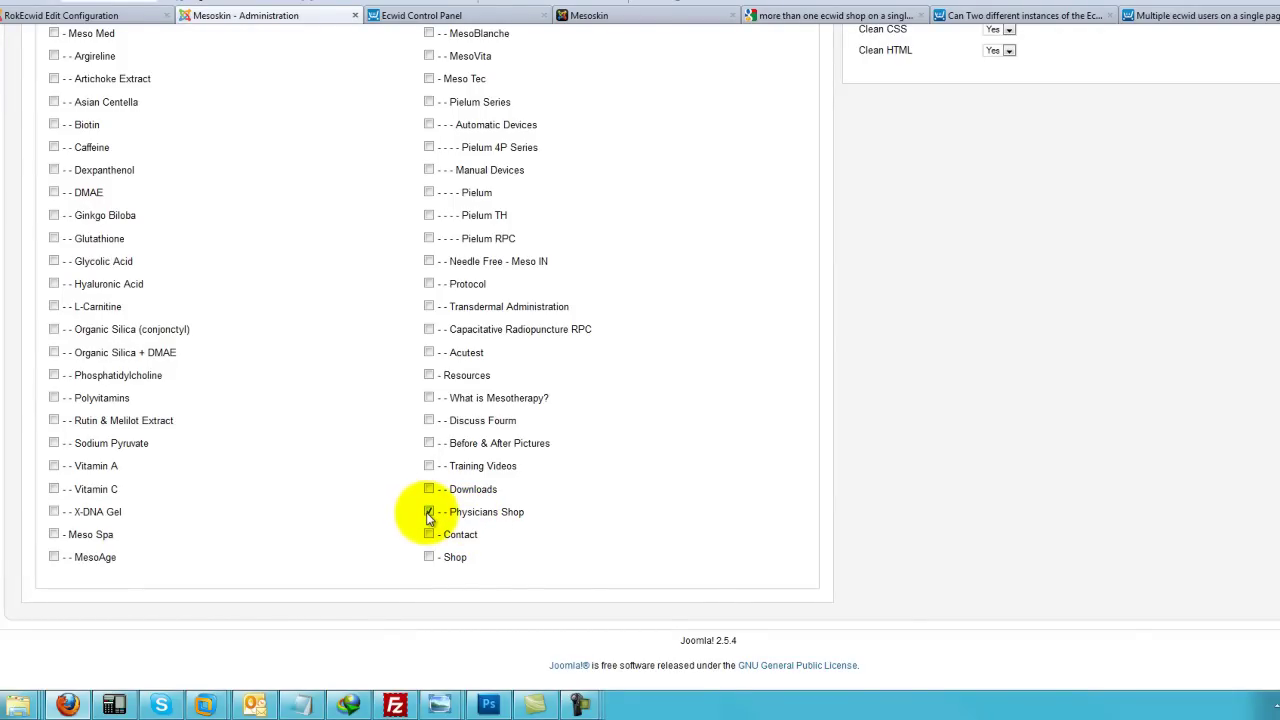
Step: Assign the module to the Physicians Shop page and select all its store code
left_click(427, 512)
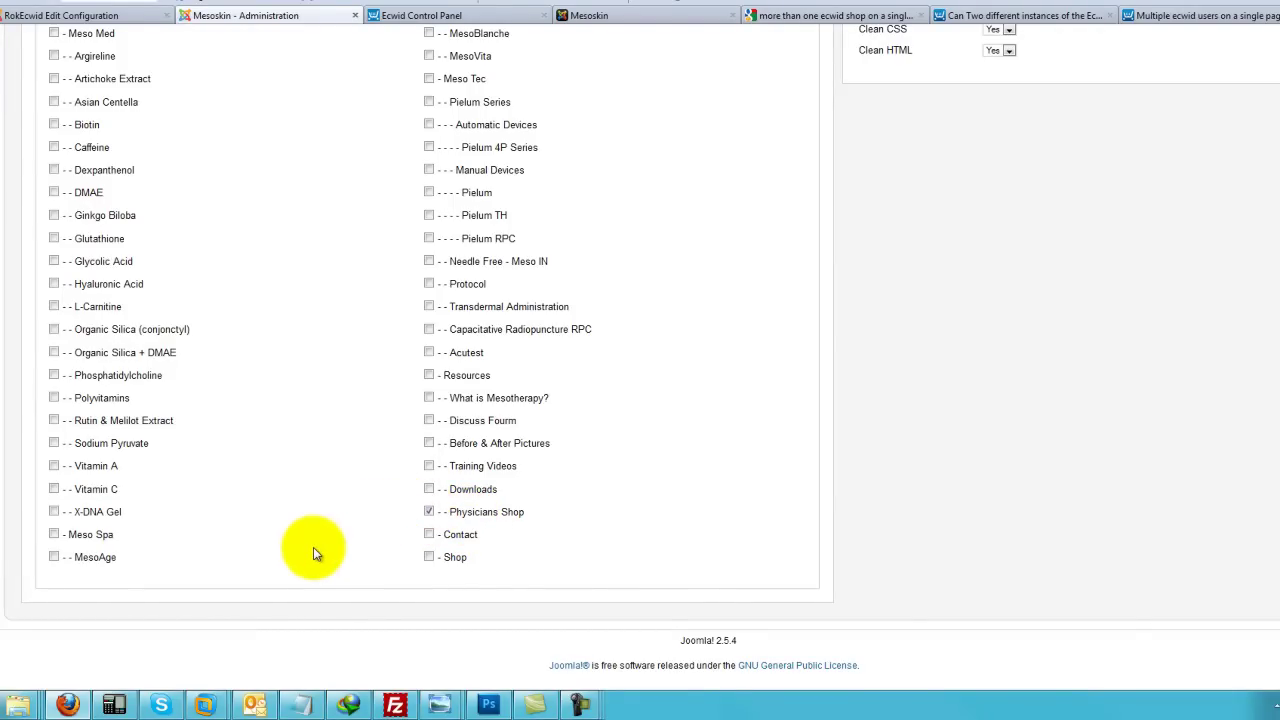
scroll(313, 547, "up", 10)
left_click_drag(1232, 415, 871, 257)
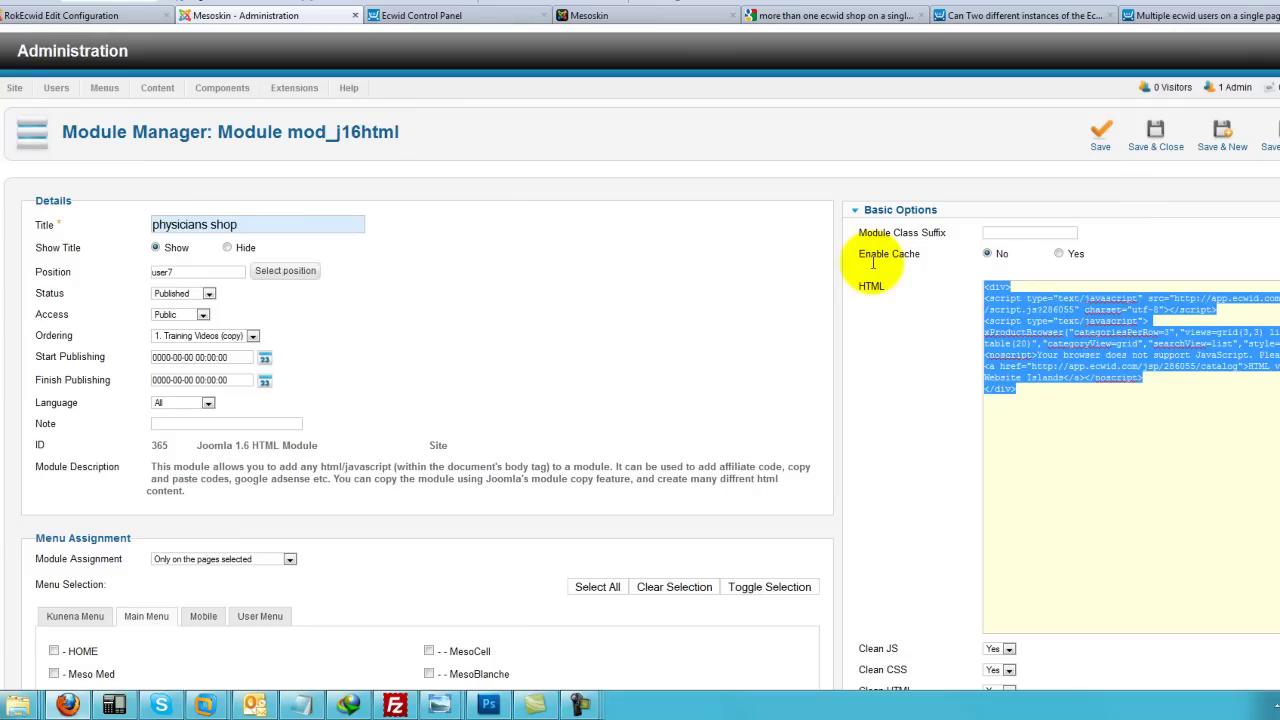
Step: Review the Ecwid forum threads, Ecwid widget code and Joomla Ecwid store configuration tabs
left_click(1165, 15)
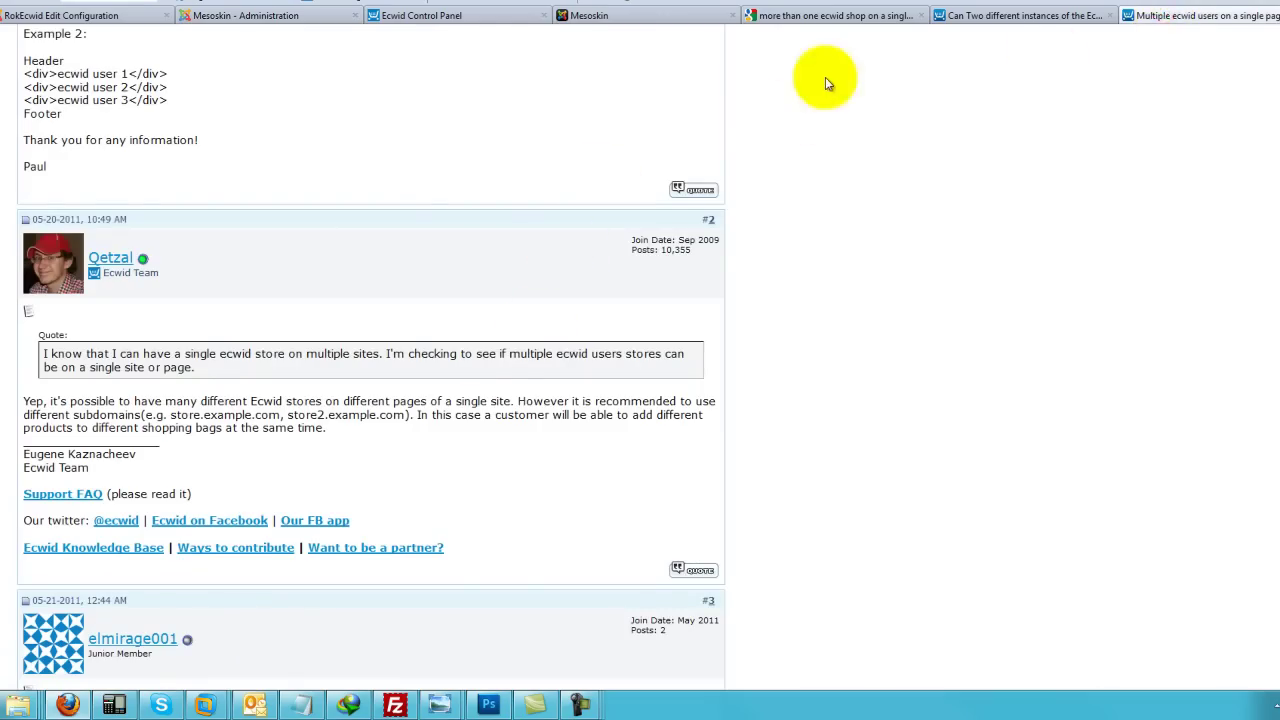
left_click(1008, 14)
left_click(440, 15)
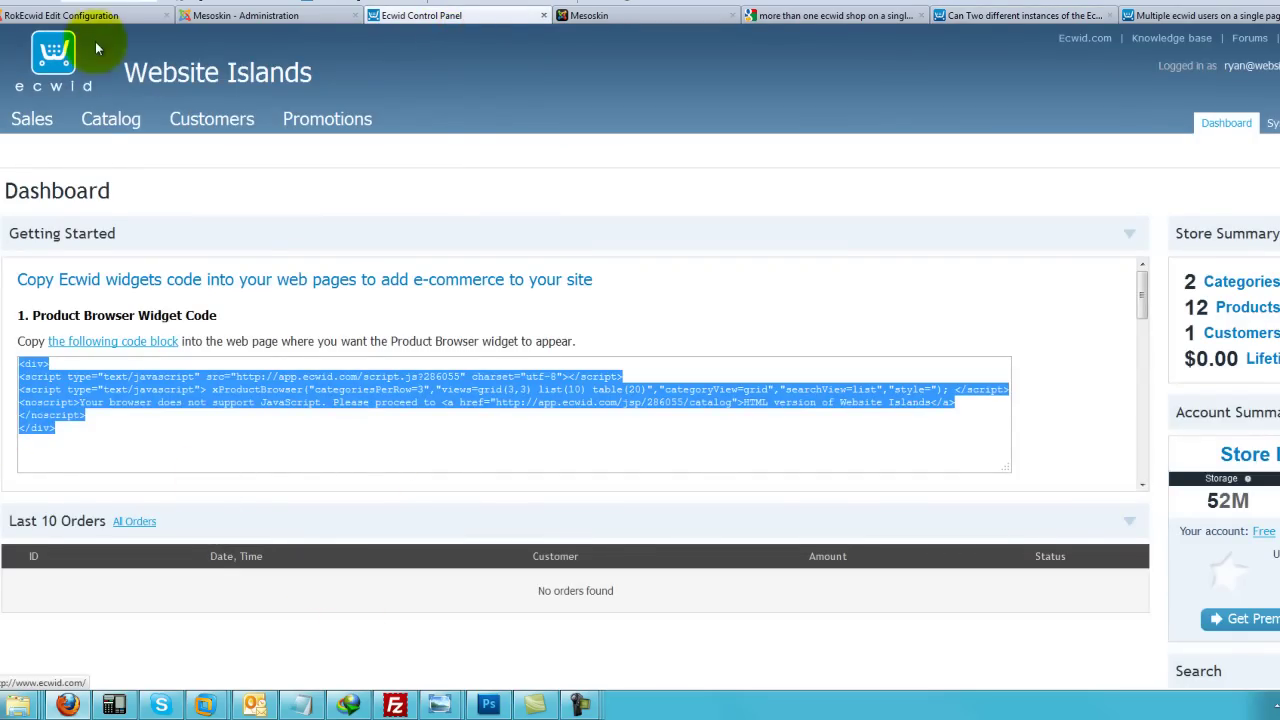
left_click(88, 13)
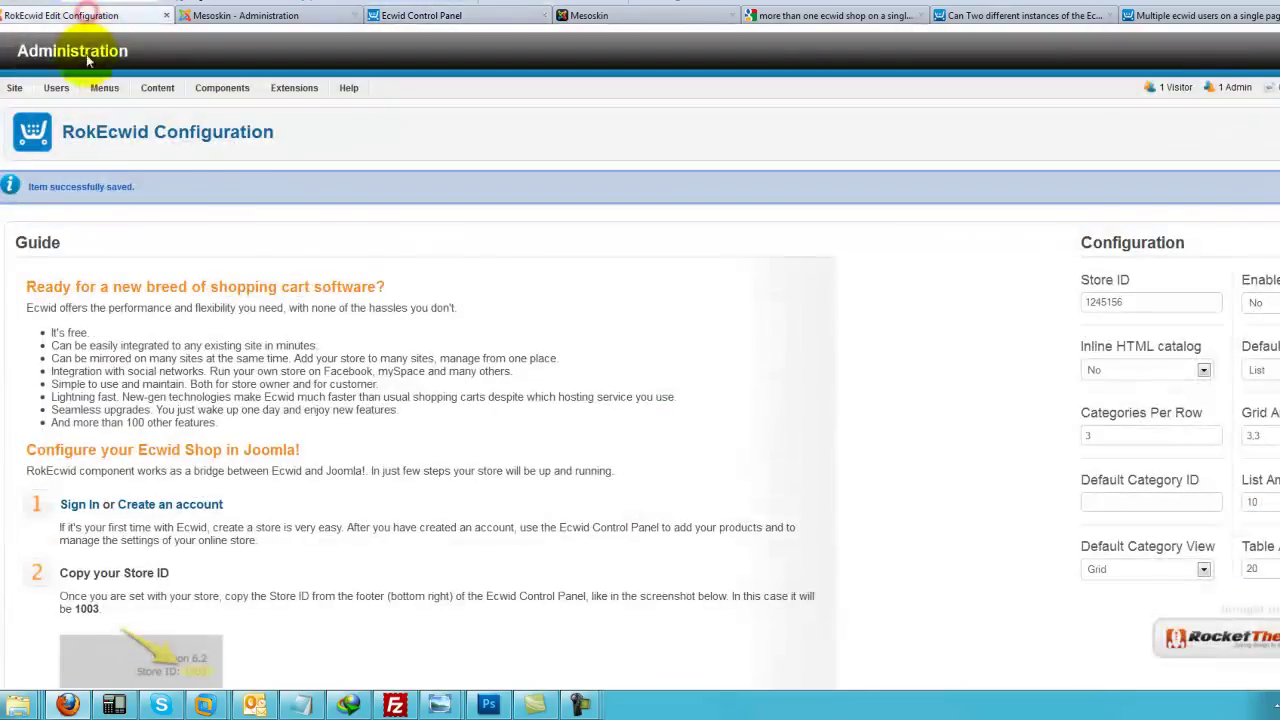
Step: Return to the physicians shop module and Save & Close it
left_click(258, 18)
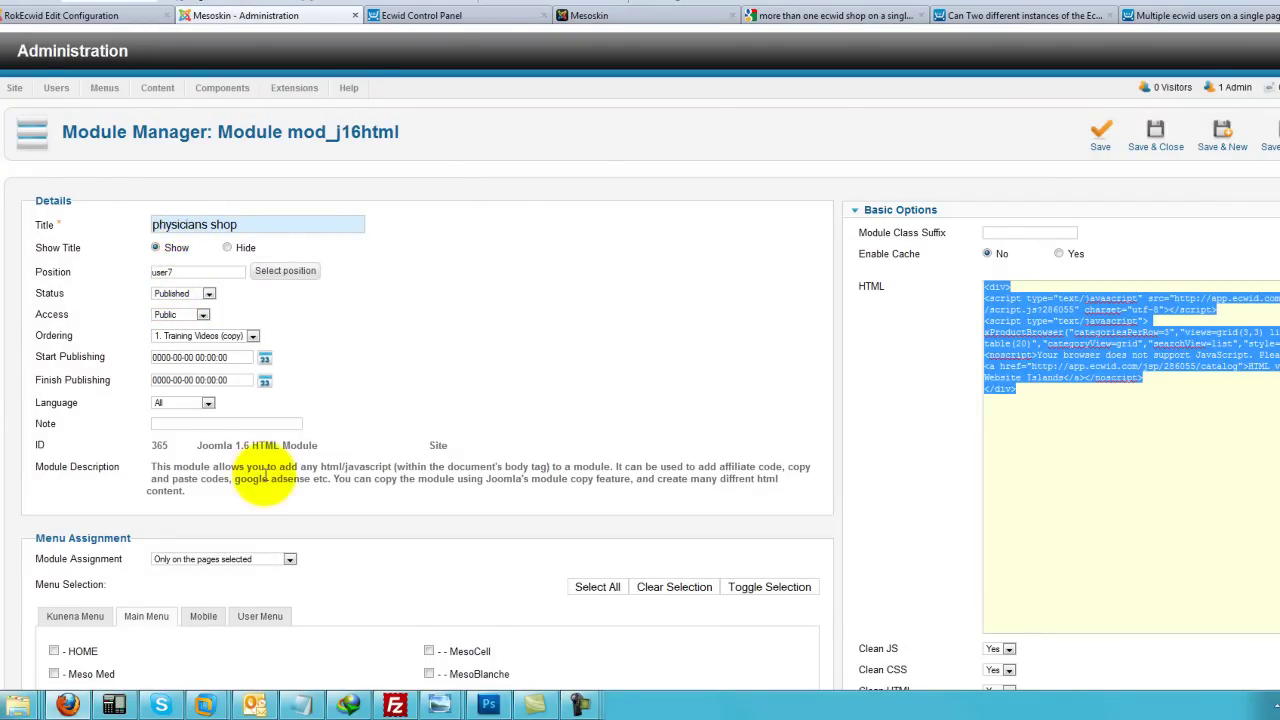
scroll(428, 478, "down", 6)
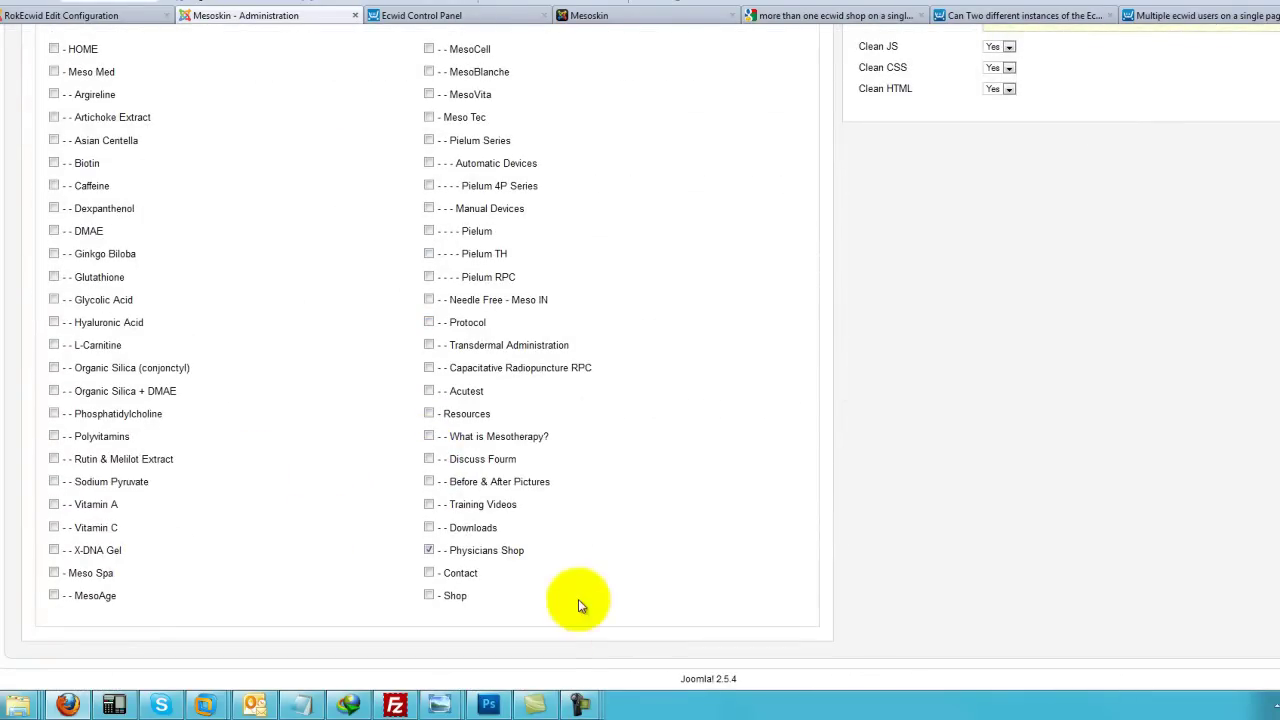
scroll(650, 563, "up", 3)
scroll(650, 558, "up", 4)
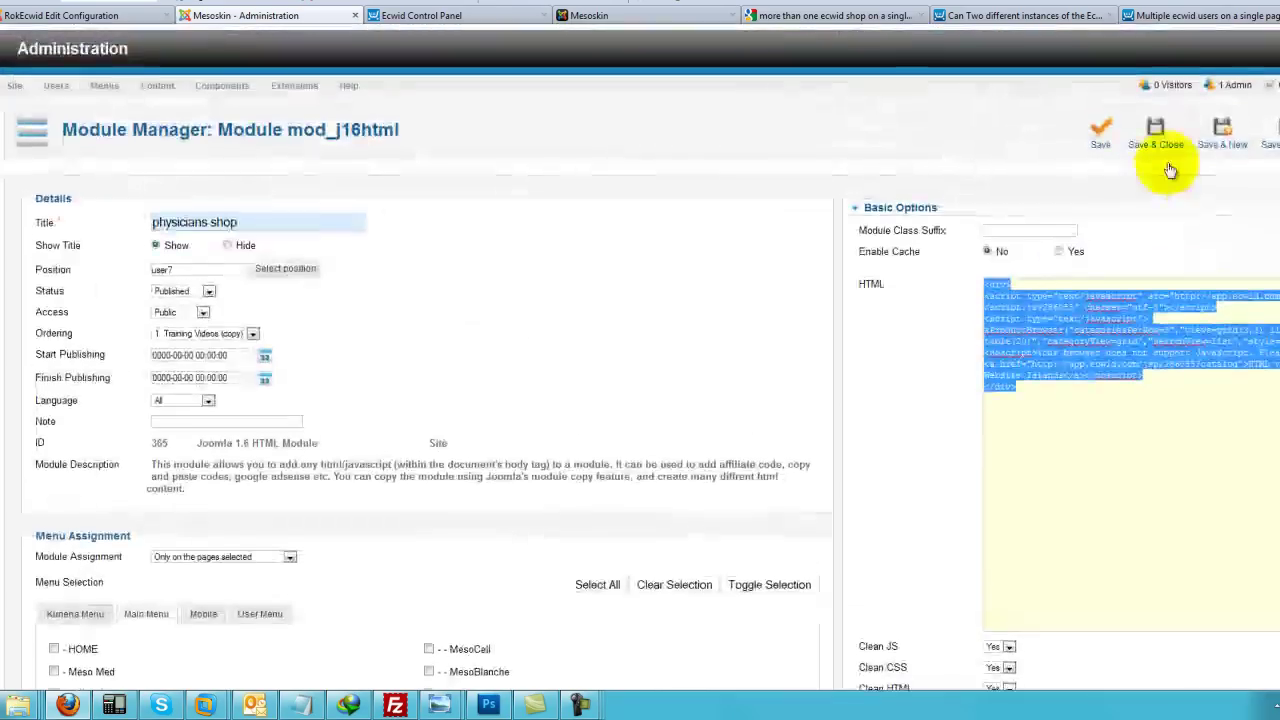
left_click(1153, 137)
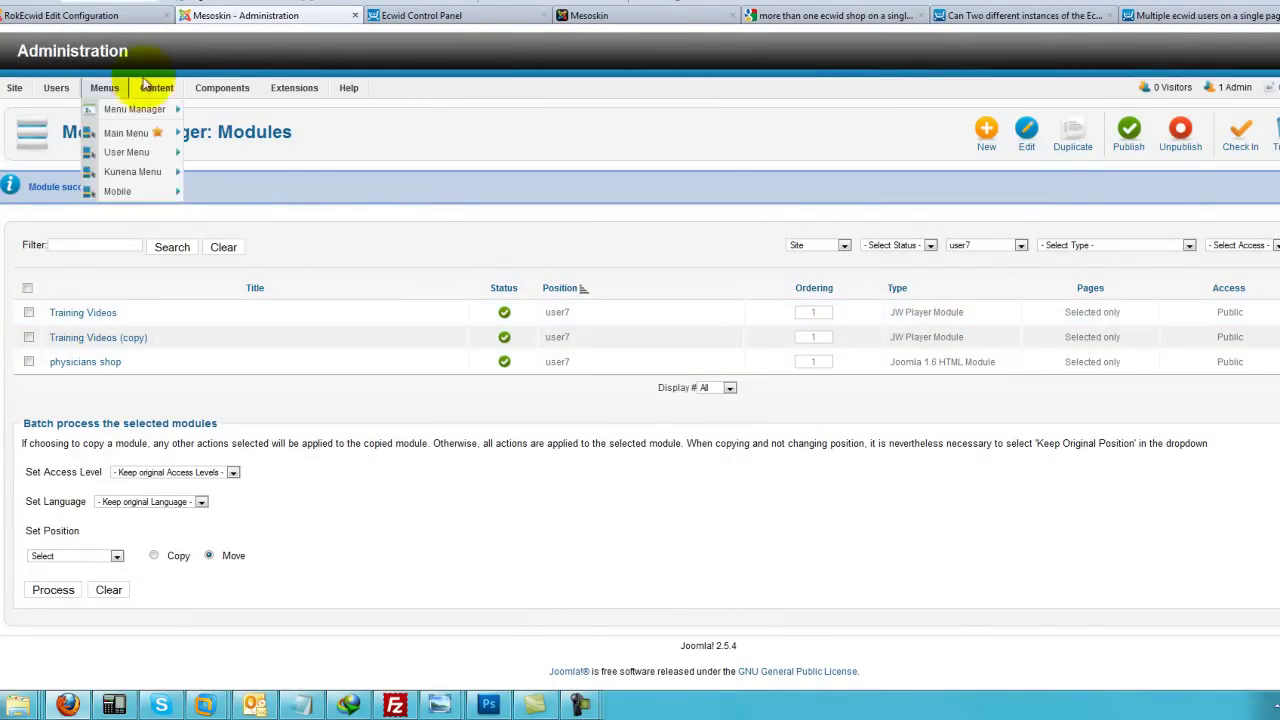
Step: Sign in on the live Mesoskin site with the physician username and the account password
left_click(587, 16)
mouse_move(714, 122)
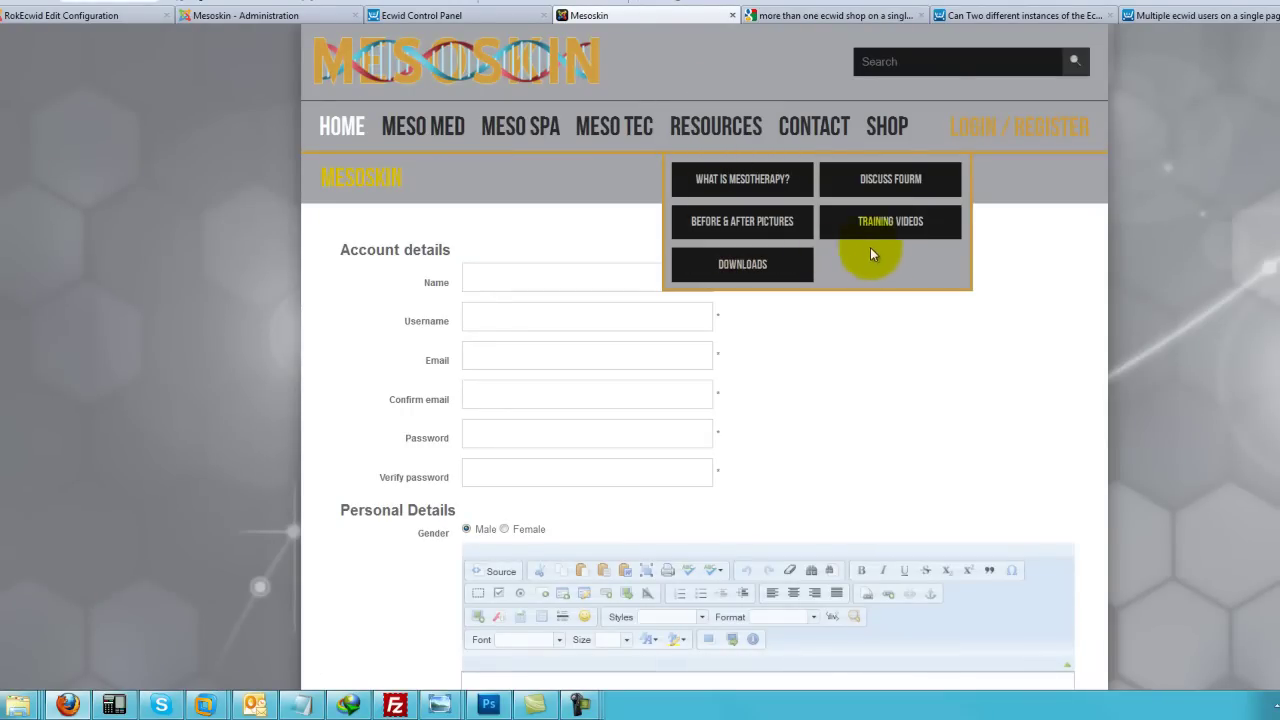
left_click(1000, 131)
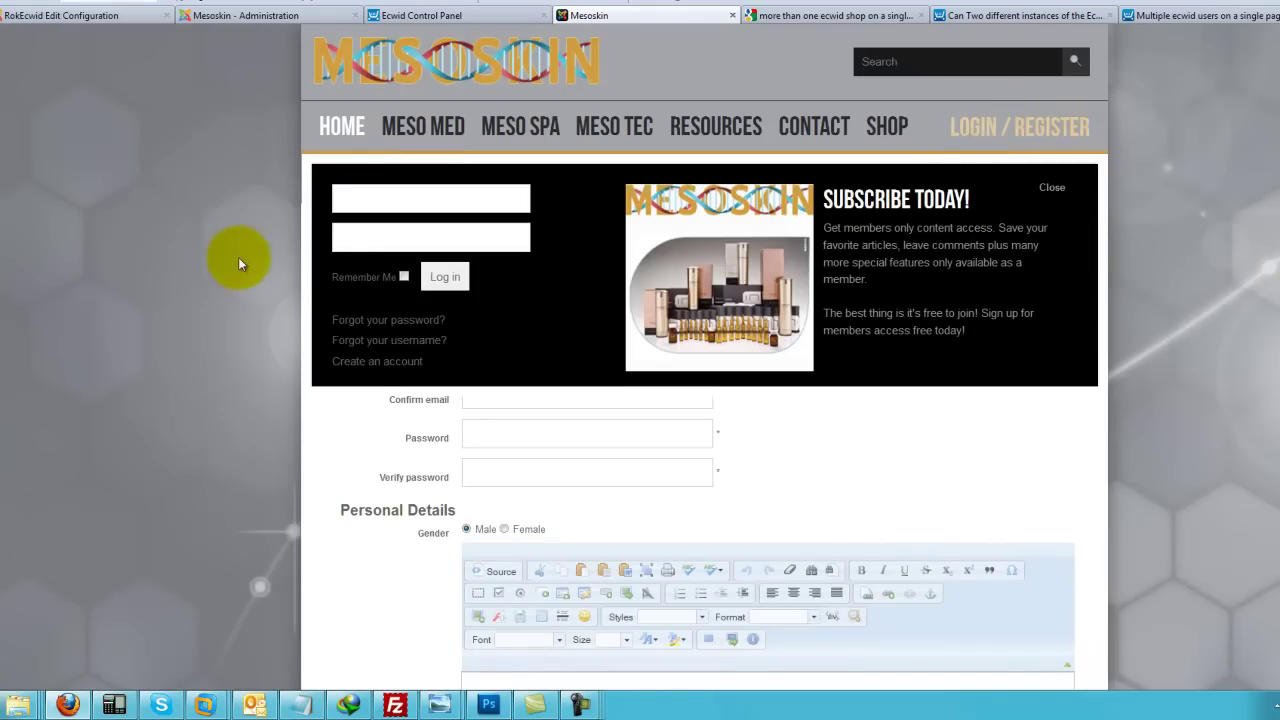
left_click(367, 205)
type("ph")
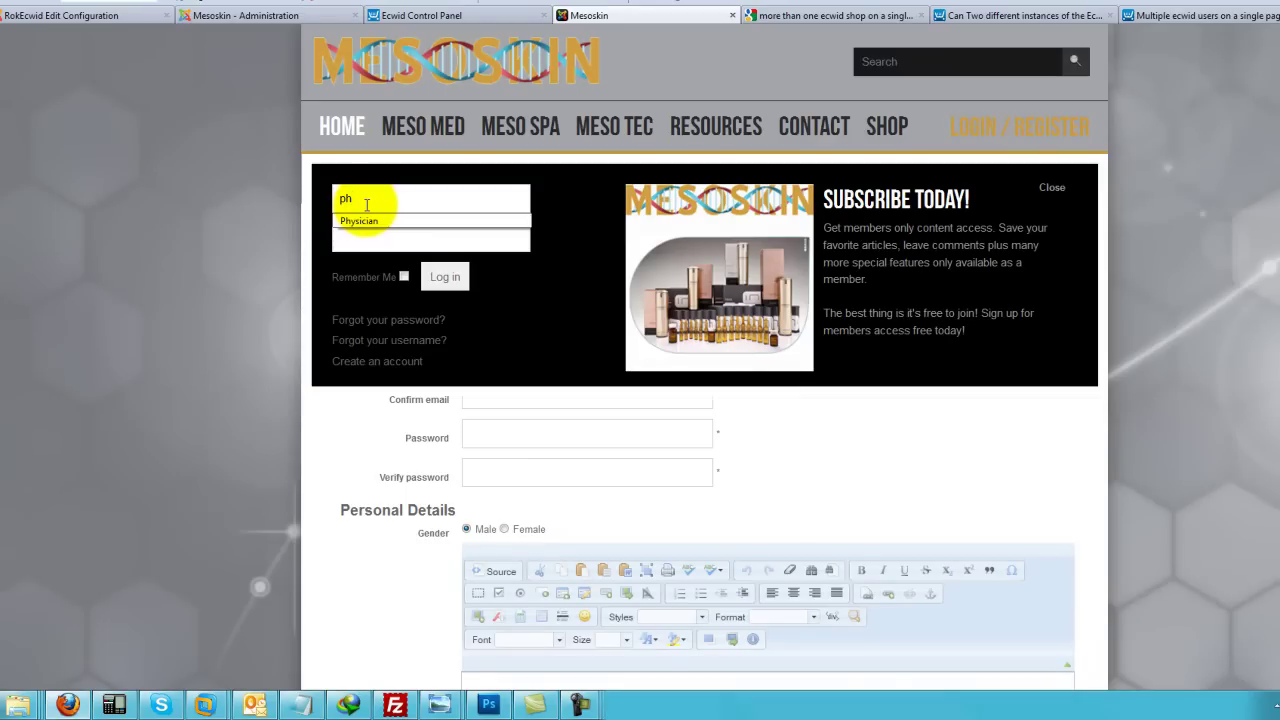
left_click(360, 220)
left_click(368, 235)
type("••••")
double_click(377, 240)
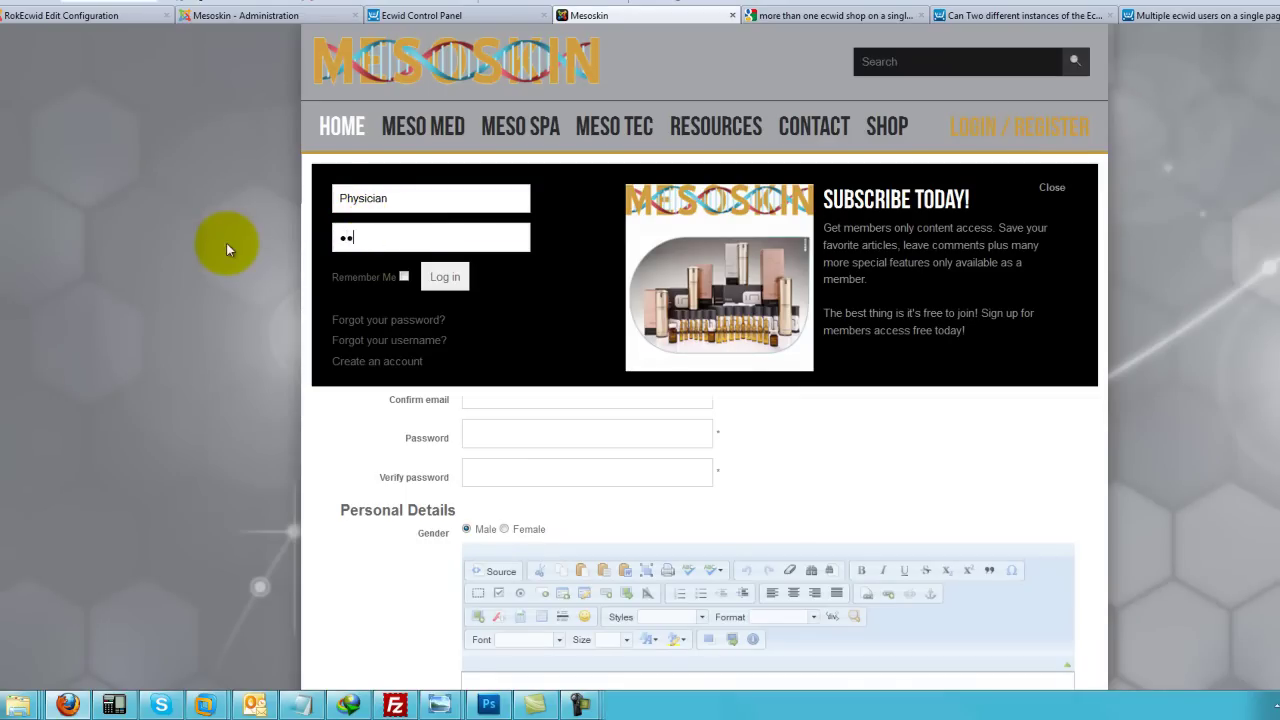
type("•")
left_click(443, 279)
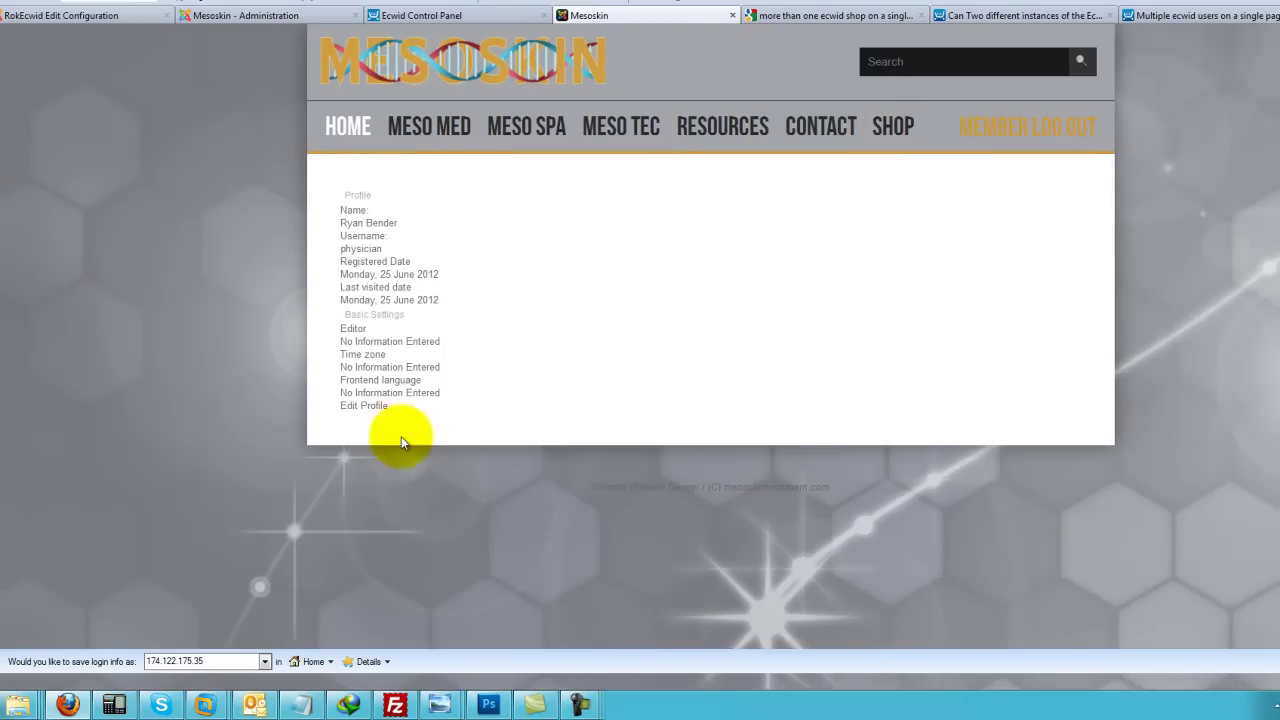
Step: Browse the Physicians Shop products, then open the regular SHOP page for comparison
mouse_move(737, 131)
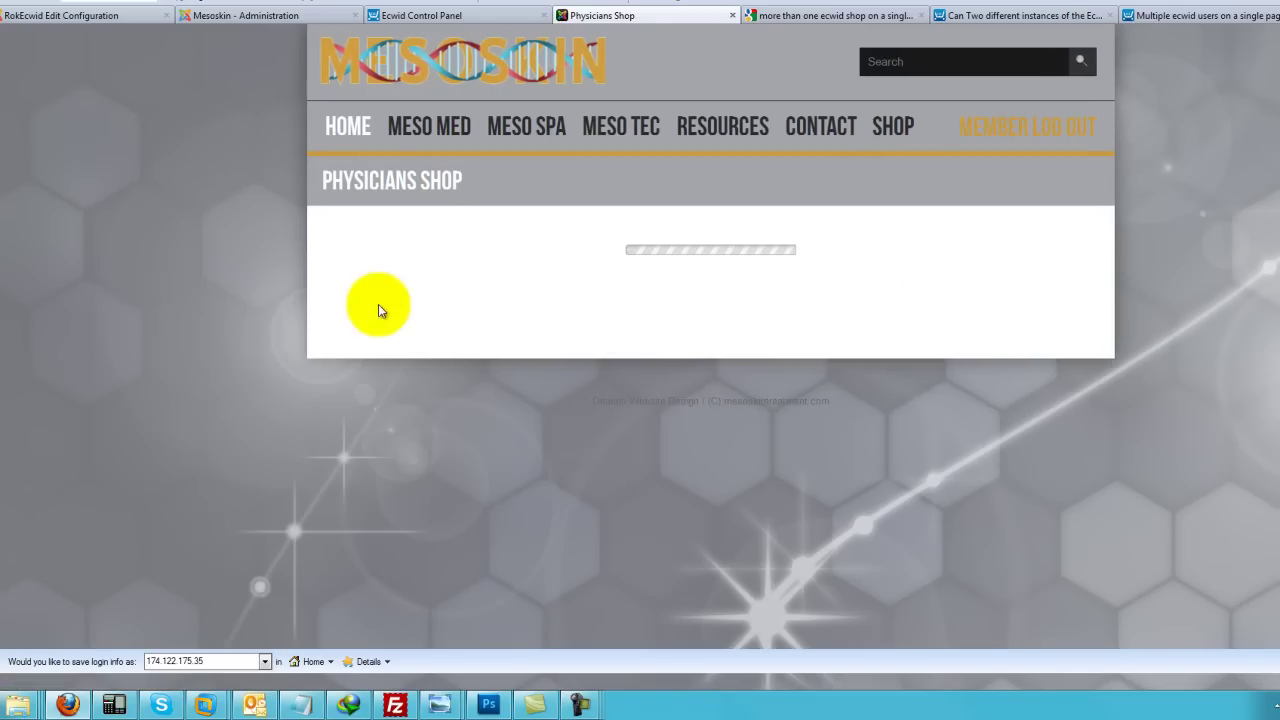
scroll(648, 340, "down", 5)
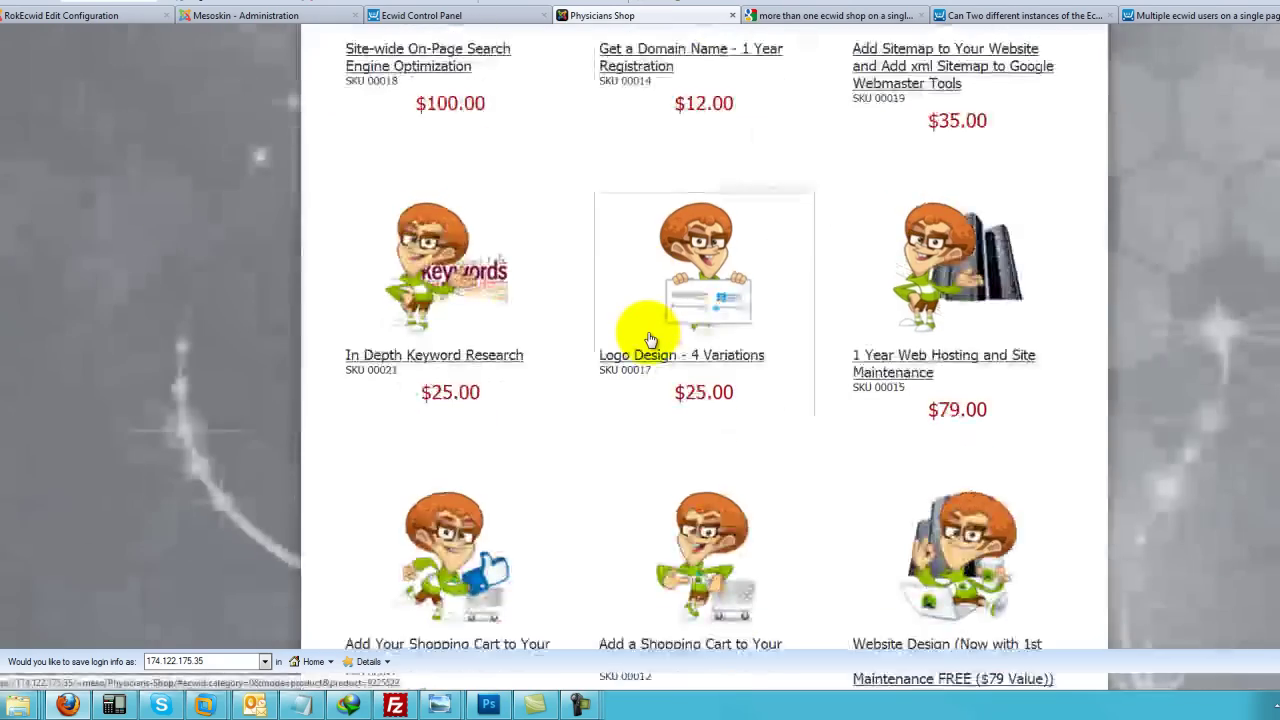
scroll(600, 380, "up", 5)
scroll(508, 303, "up", 1)
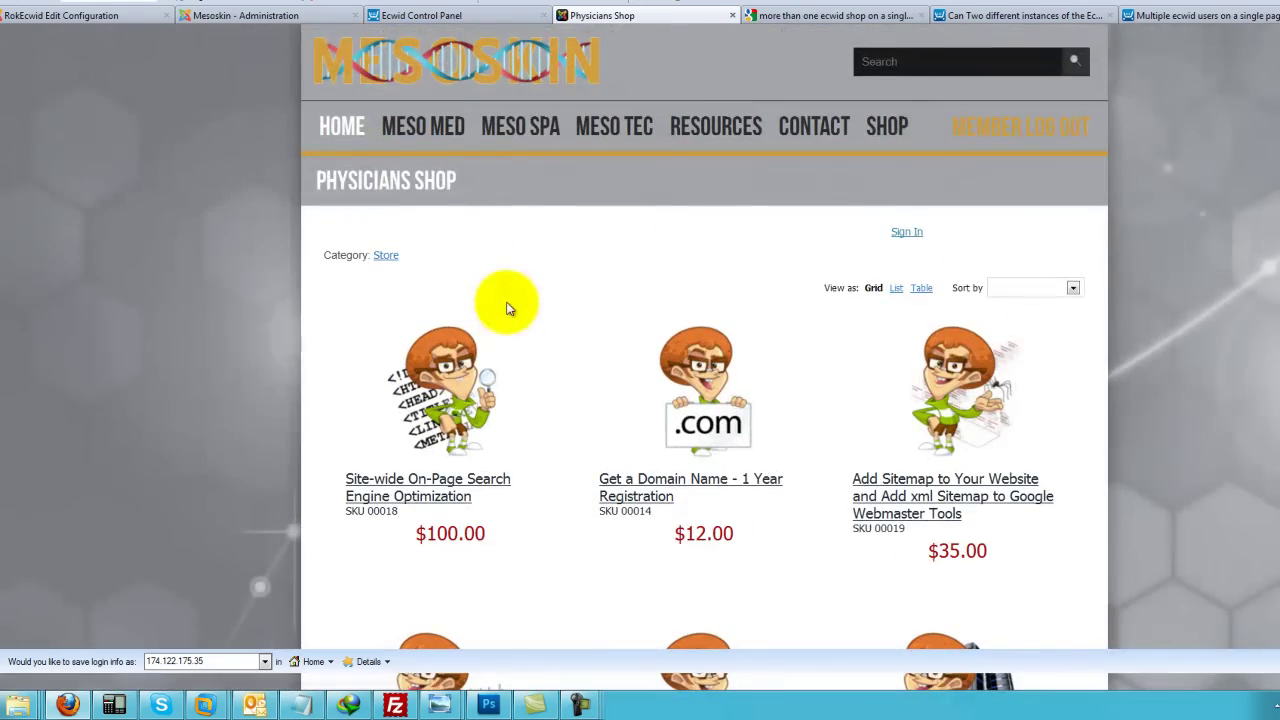
left_click(895, 126)
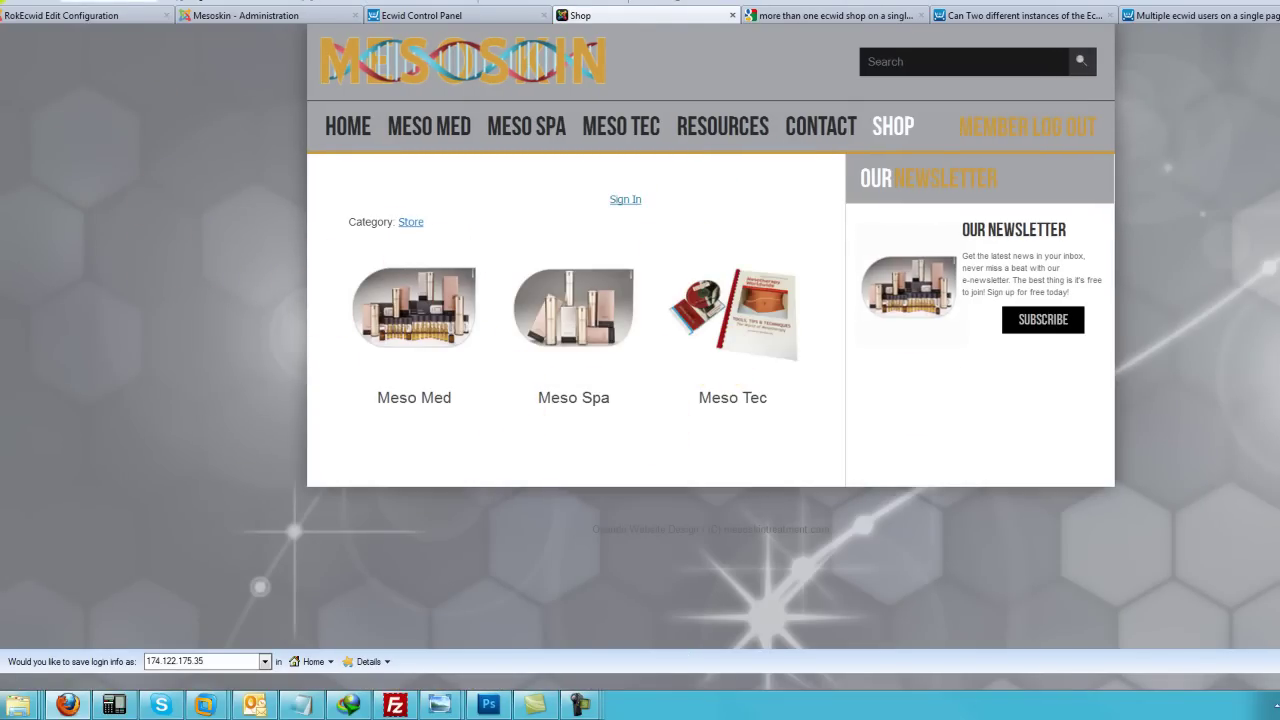
left_click(33, 18)
Step: Open the Main Menu's Shop item and confirm its access stays Public
left_click(225, 15)
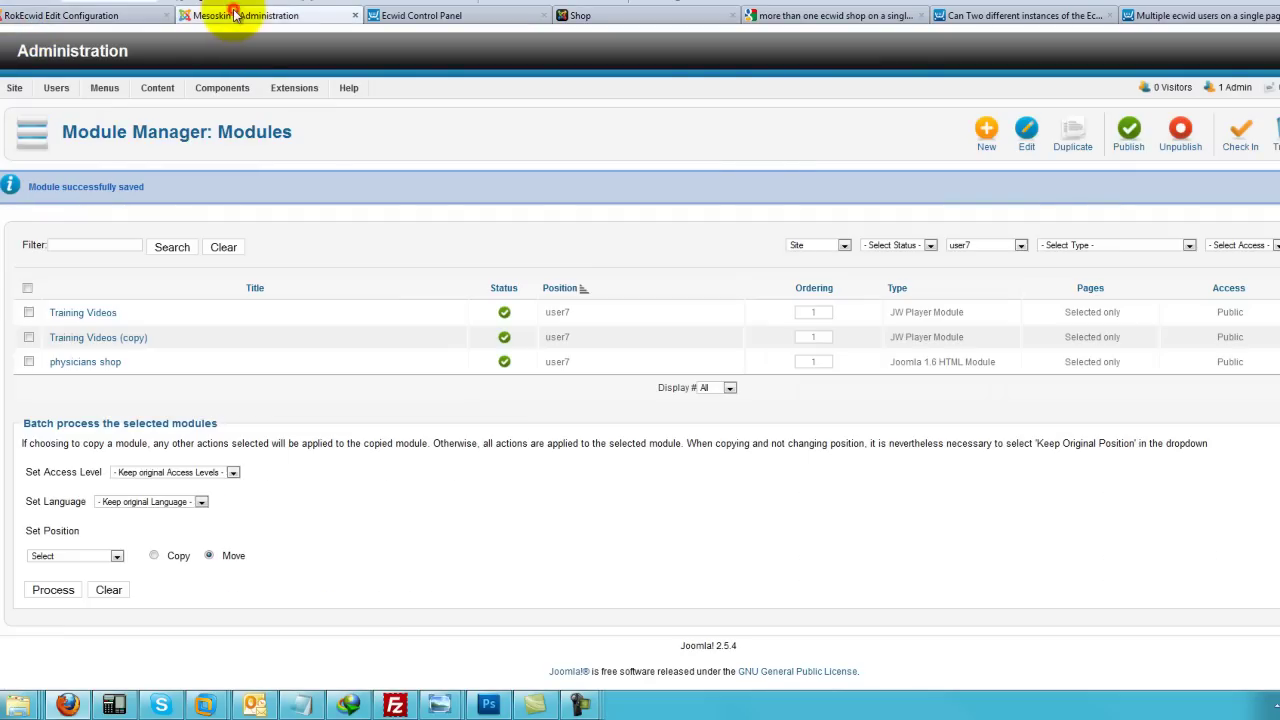
mouse_move(101, 92)
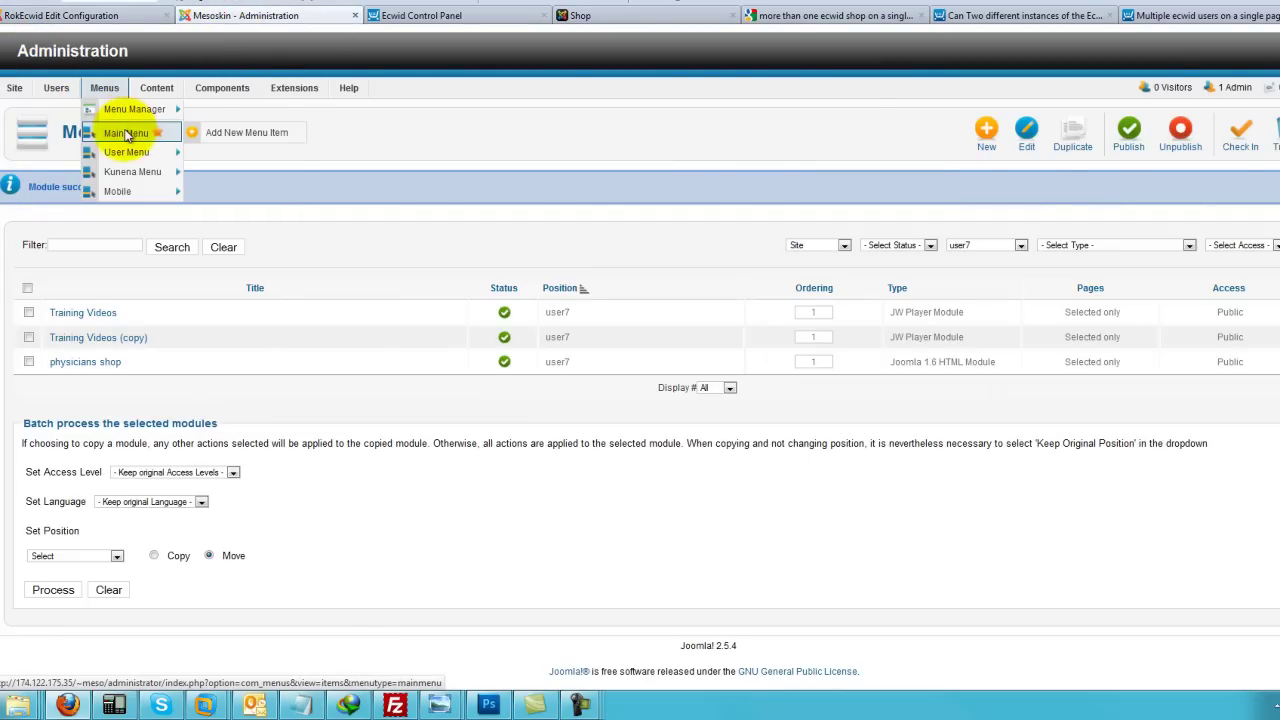
left_click(126, 131)
scroll(100, 280, "down", 15)
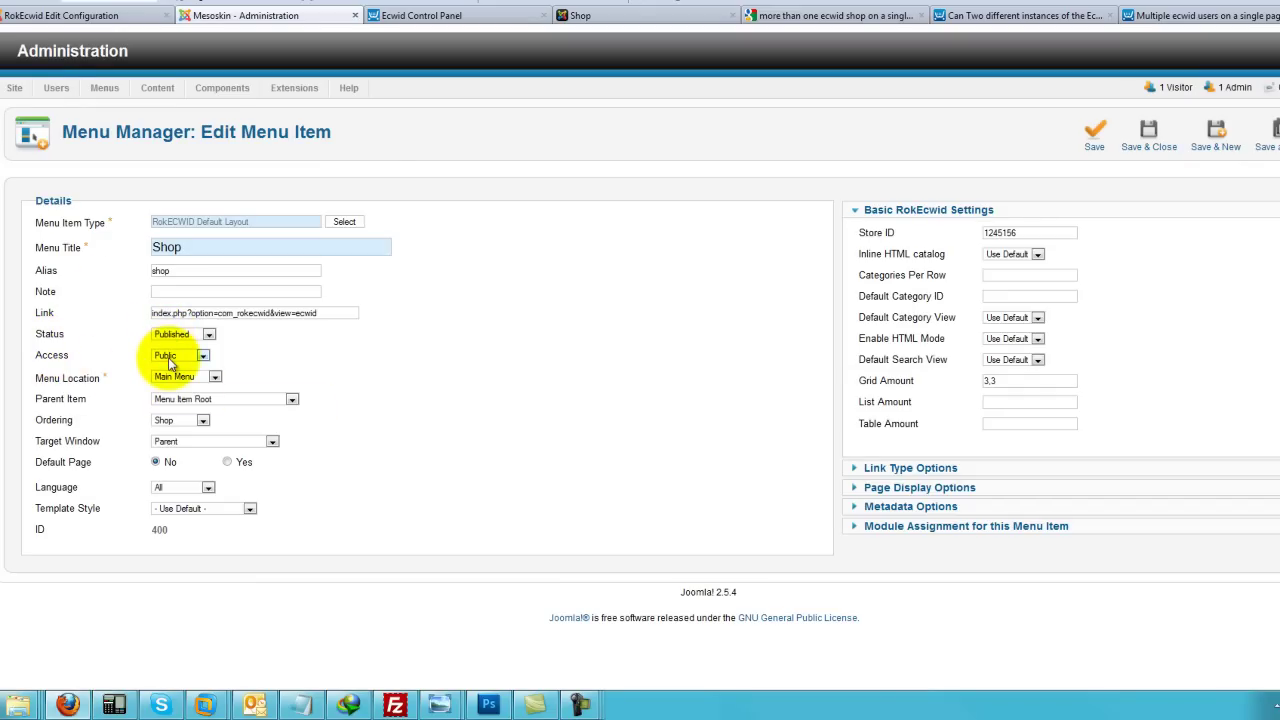
left_click(168, 362)
left_click(168, 362)
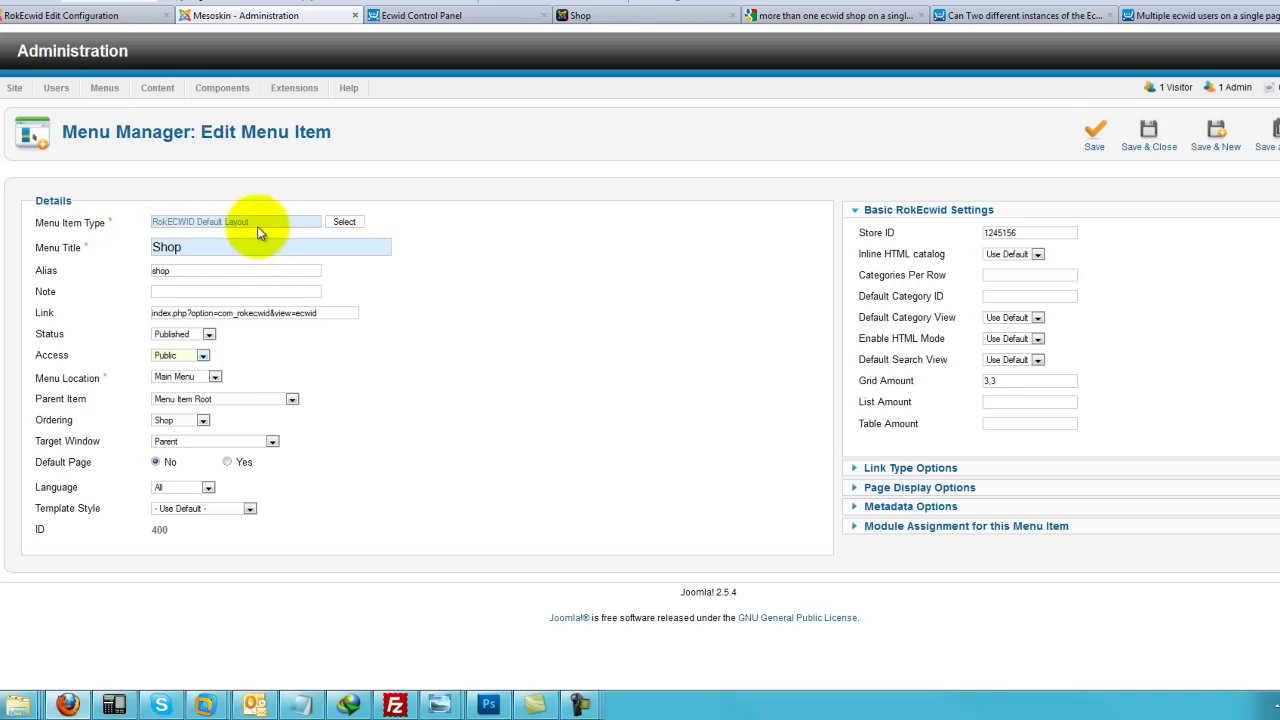
Step: Check the Shop item's Ecwid store ID 1245156 and save it unchanged
left_click_drag(175, 248, 108, 246)
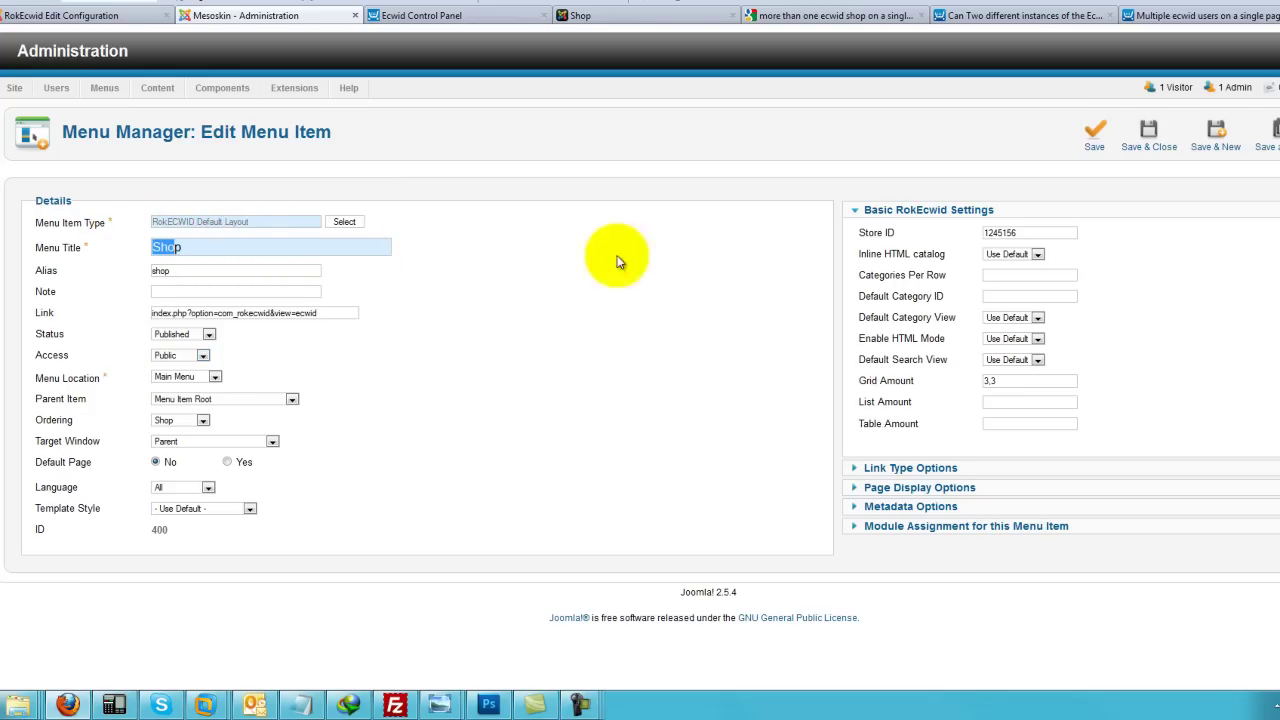
double_click(1020, 233)
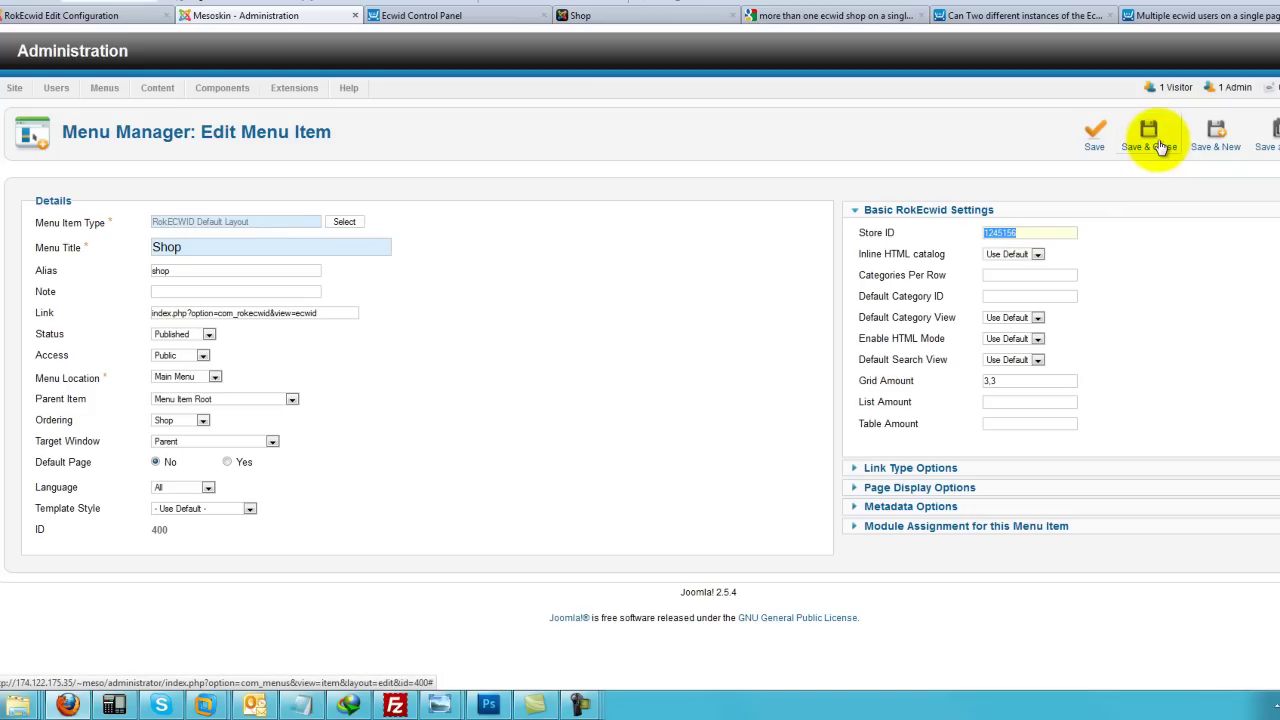
left_click(1160, 146)
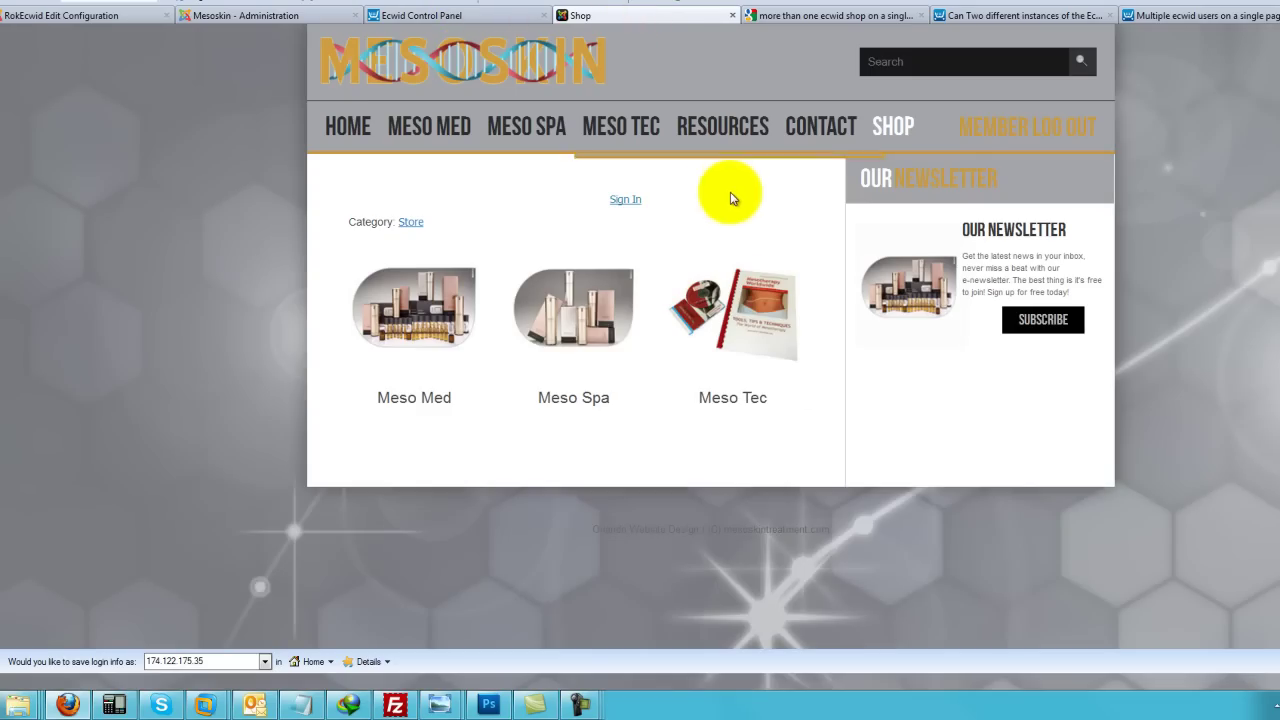
Step: On the live Shop page, check that the RESOURCES submenu lists the Physicians Shop link
mouse_move(723, 143)
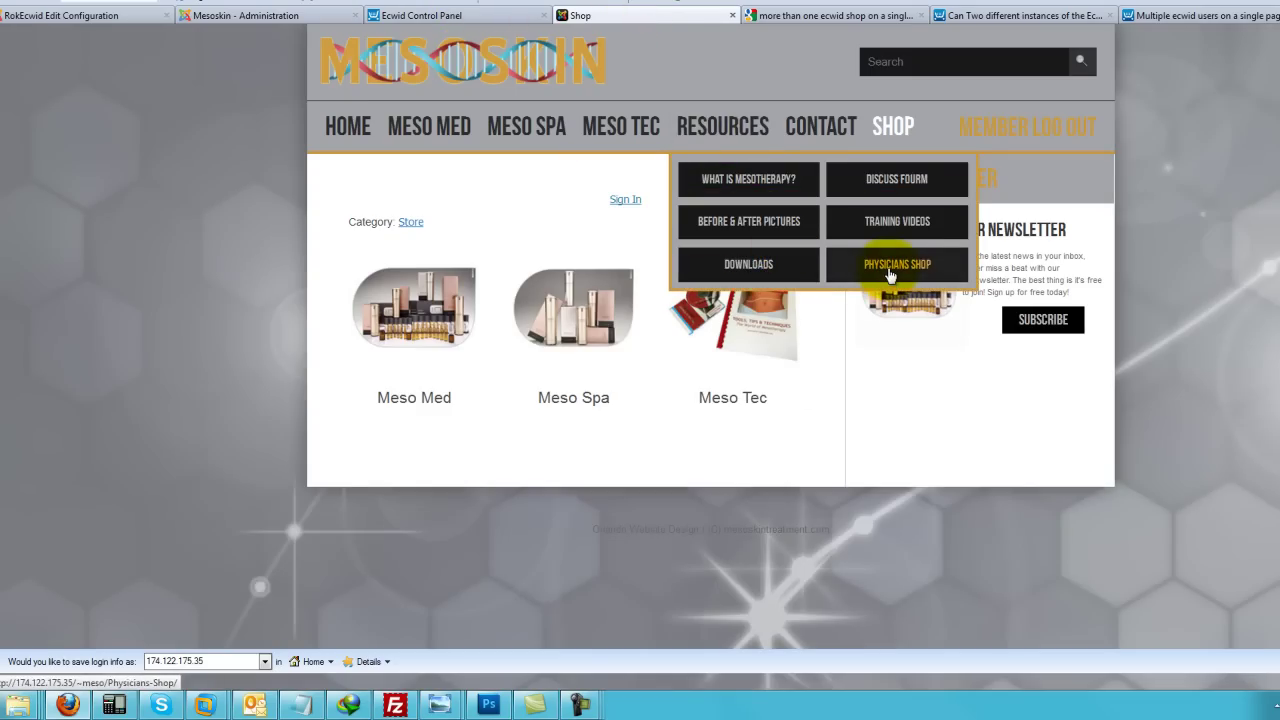